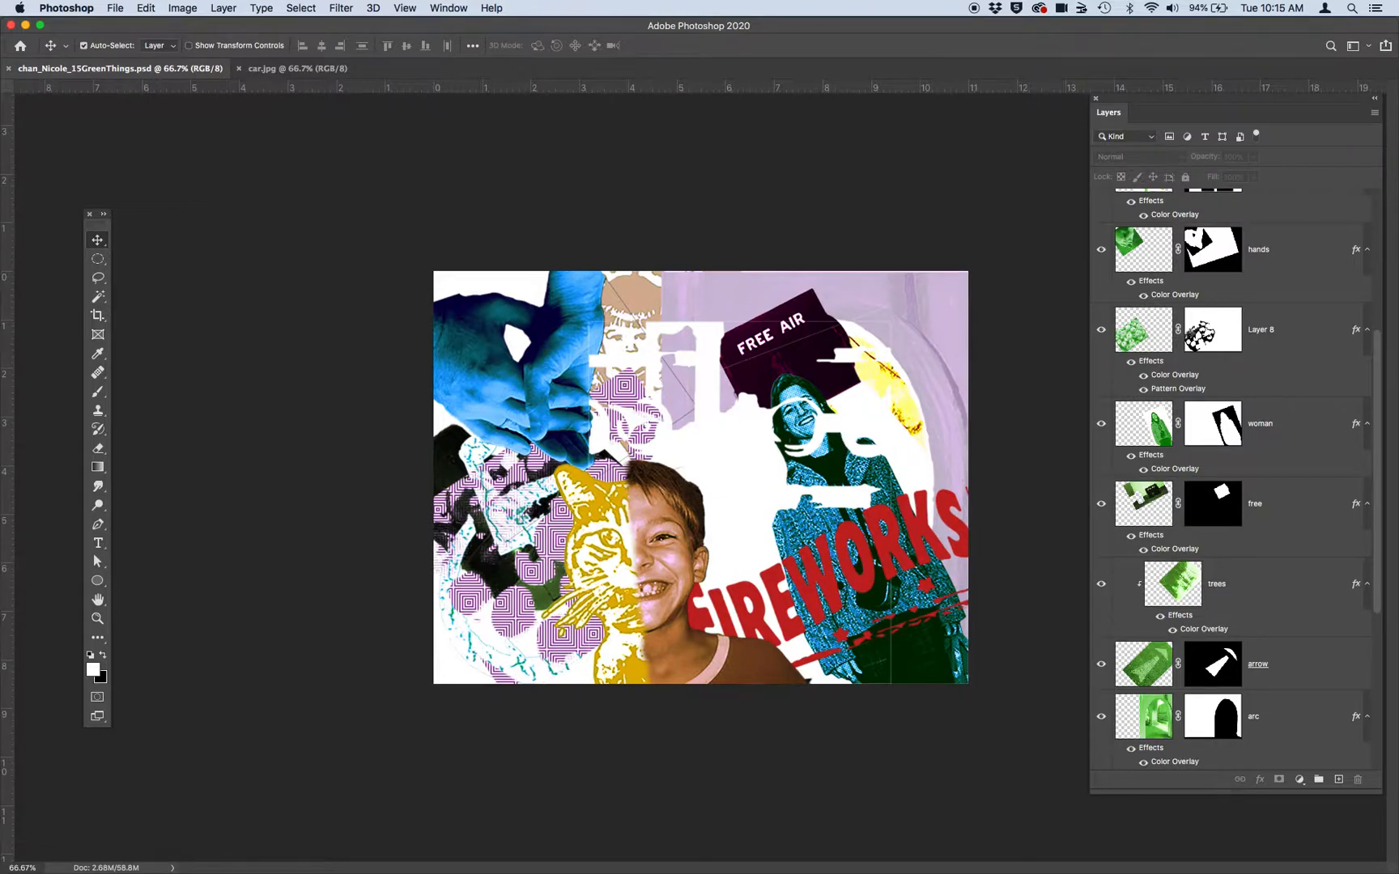
Toggle the boy layer's effects off and back on, and inspect its Color Overlay settings without changing them
left_click_drag(1149, 103, 1079, 106)
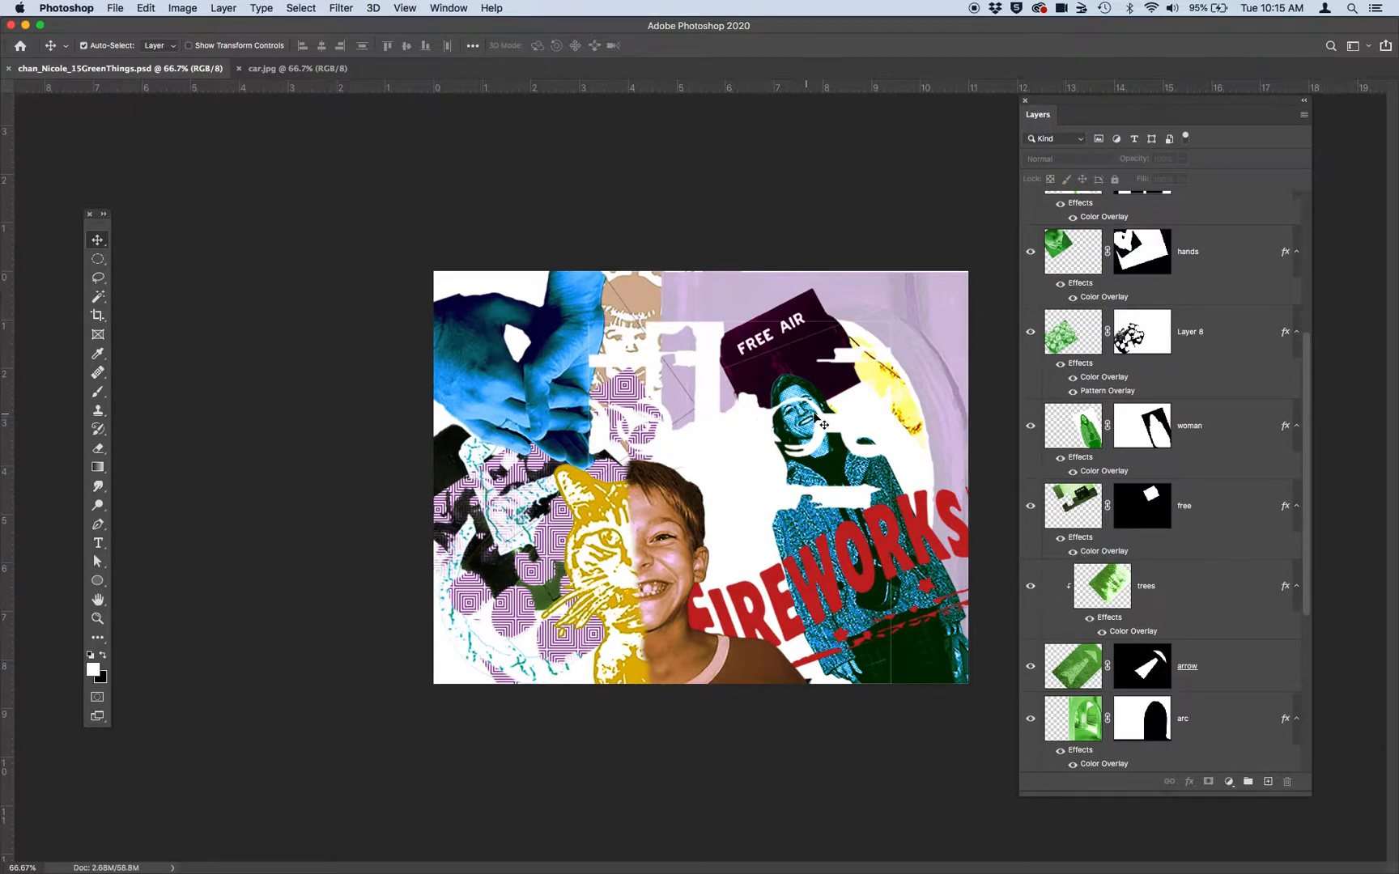
scroll(1097, 343, "up", 3)
scroll(1098, 343, "up", 3)
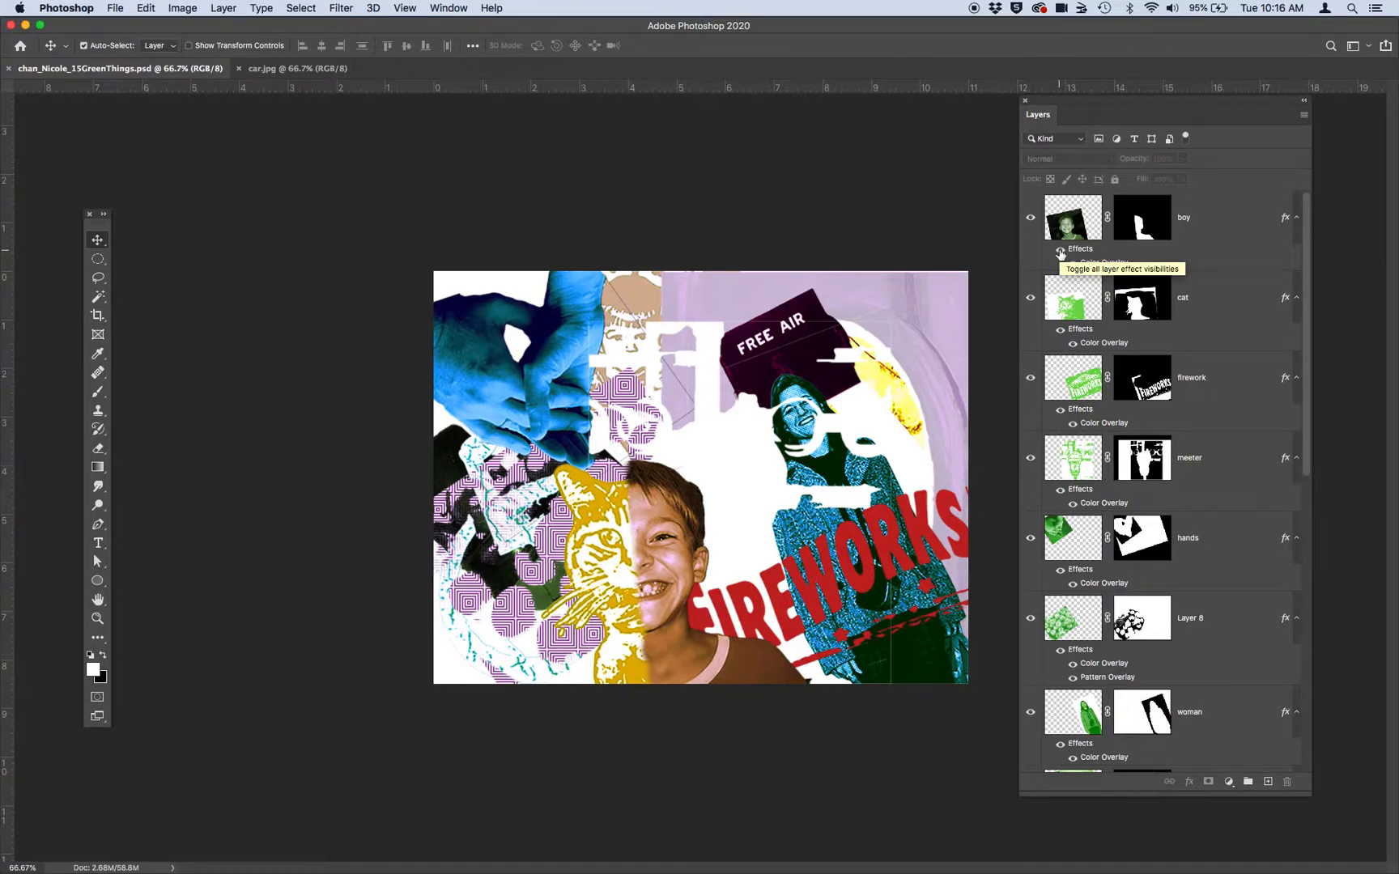
left_click(1060, 253)
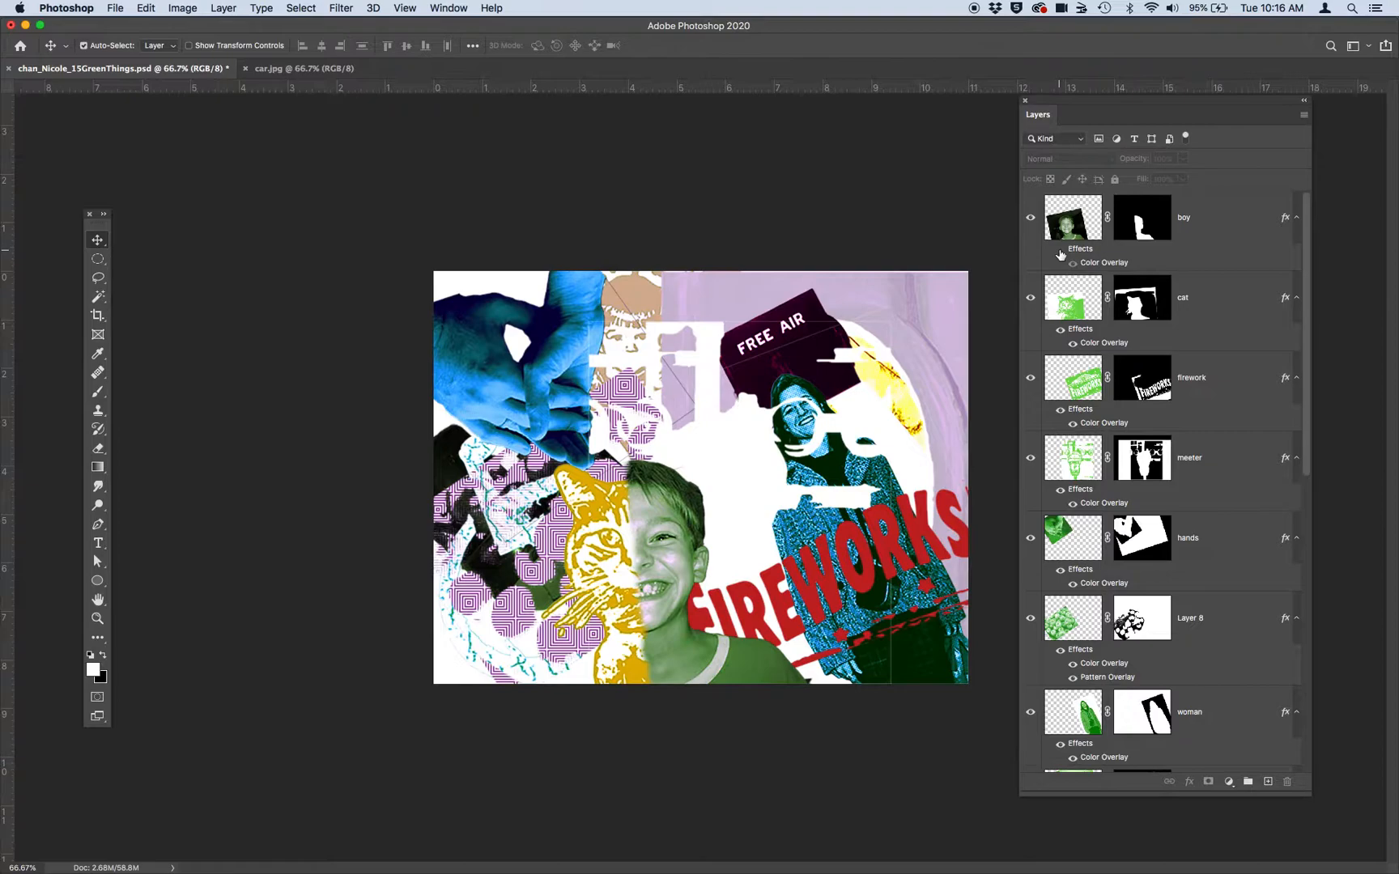
left_click(1060, 253)
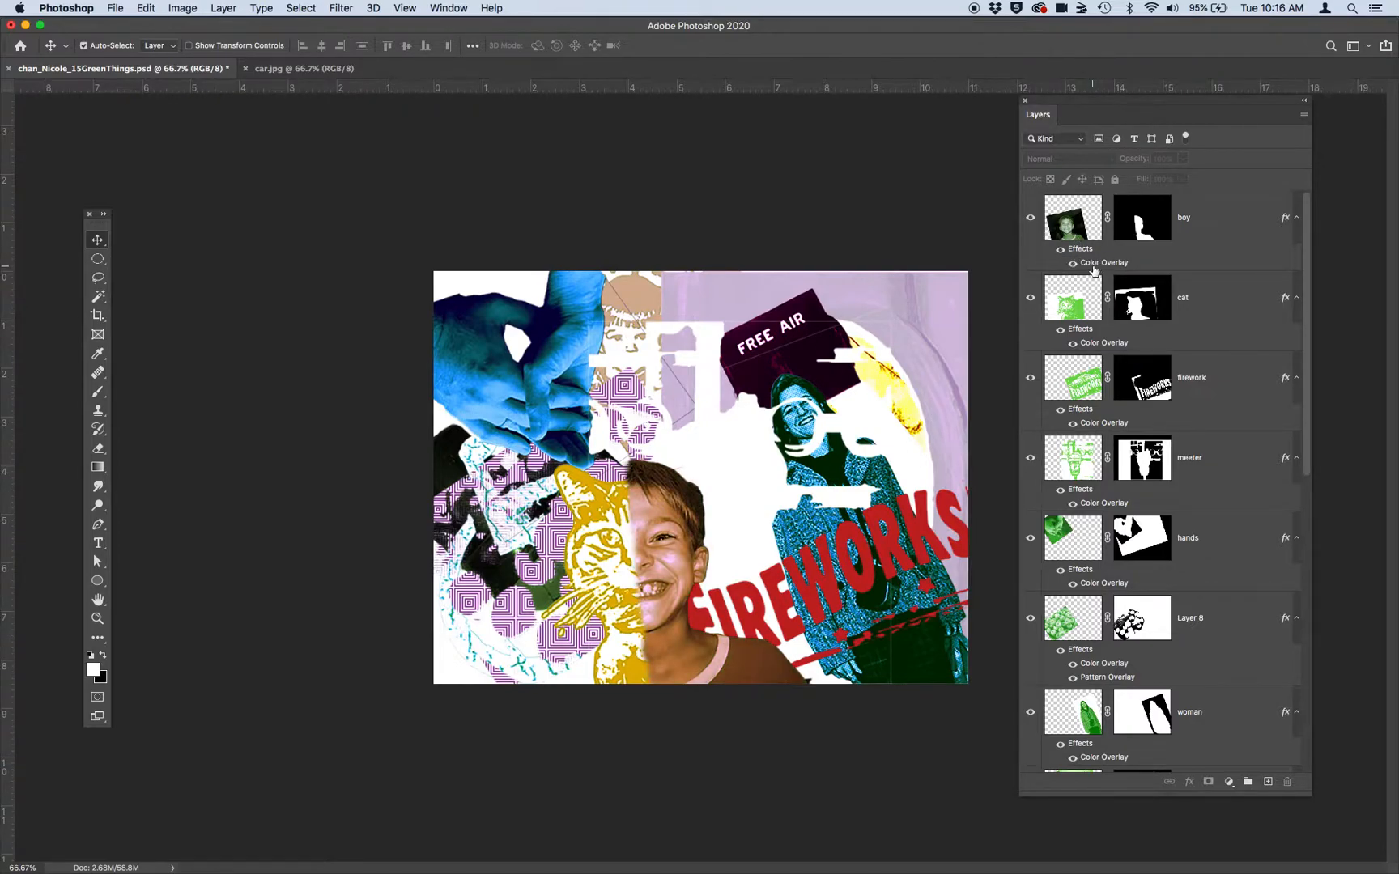
double_click(1091, 263)
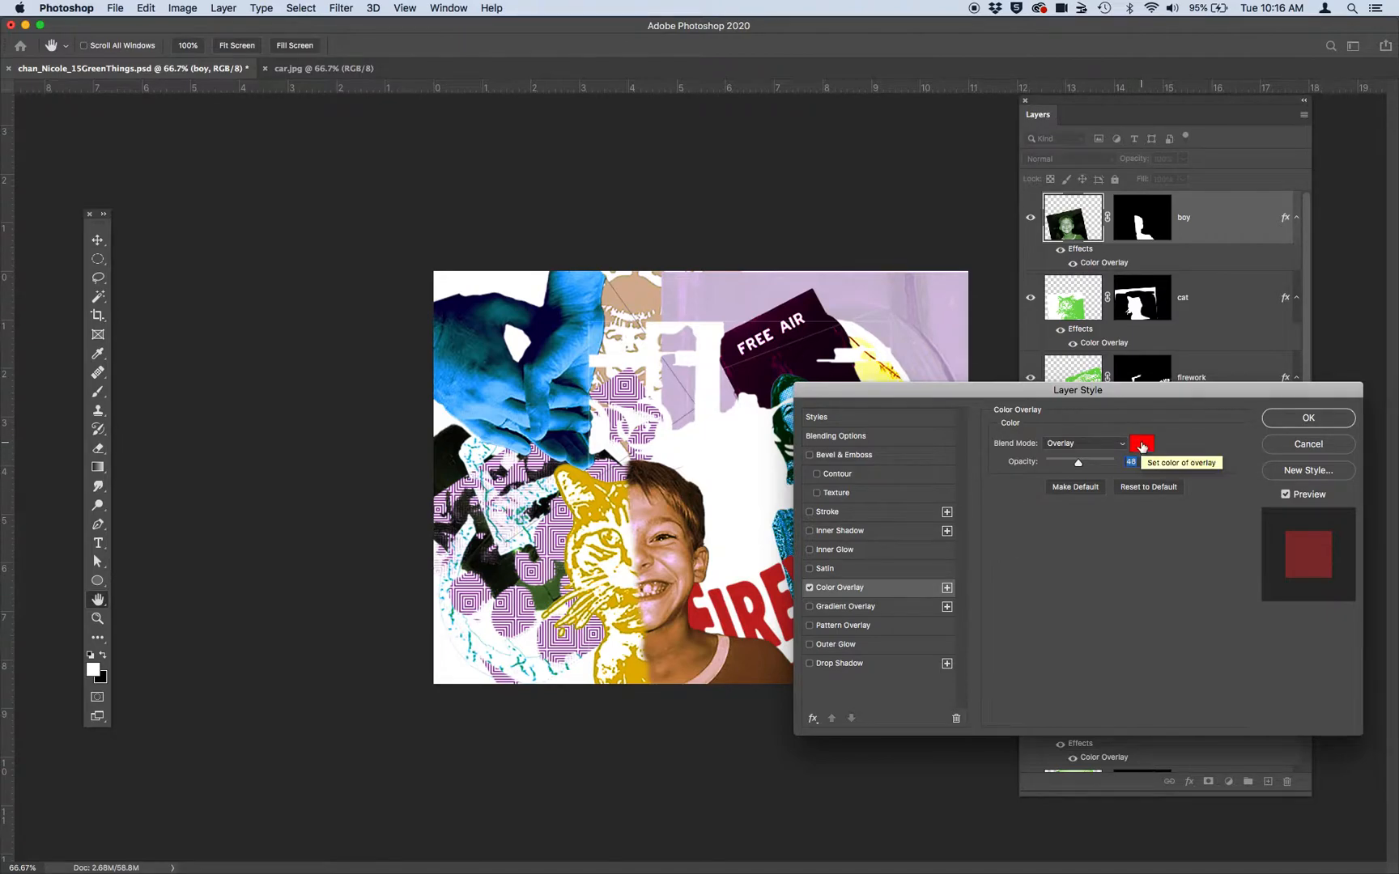
left_click(1289, 427)
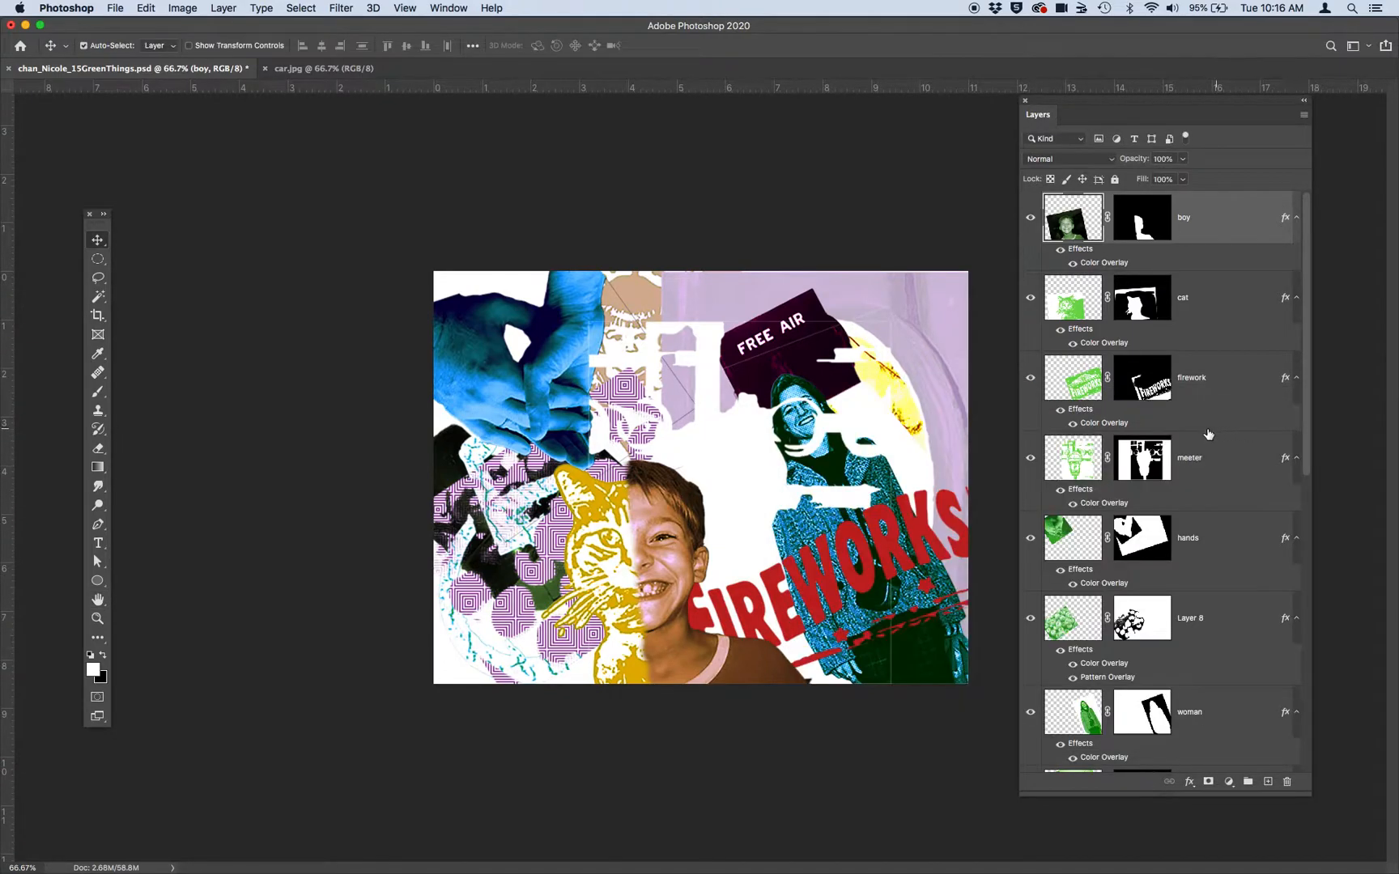
Review the whole layer stack with its masks and effects, briefly toggling the visibility of the trees layer
scroll(1203, 431, "down", 1)
scroll(1204, 432, "down", 2)
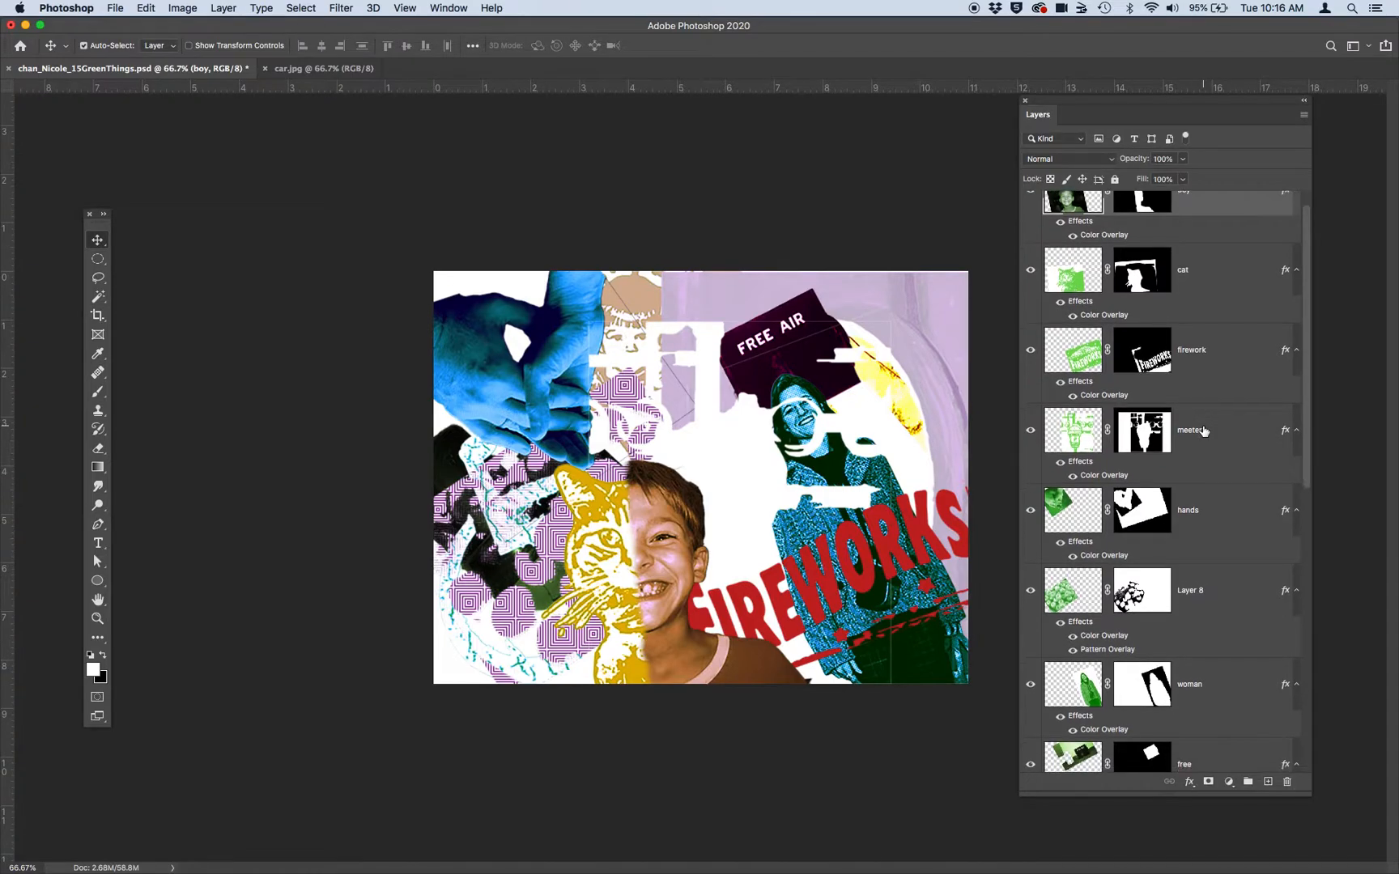
scroll(1100, 413, "down", 10)
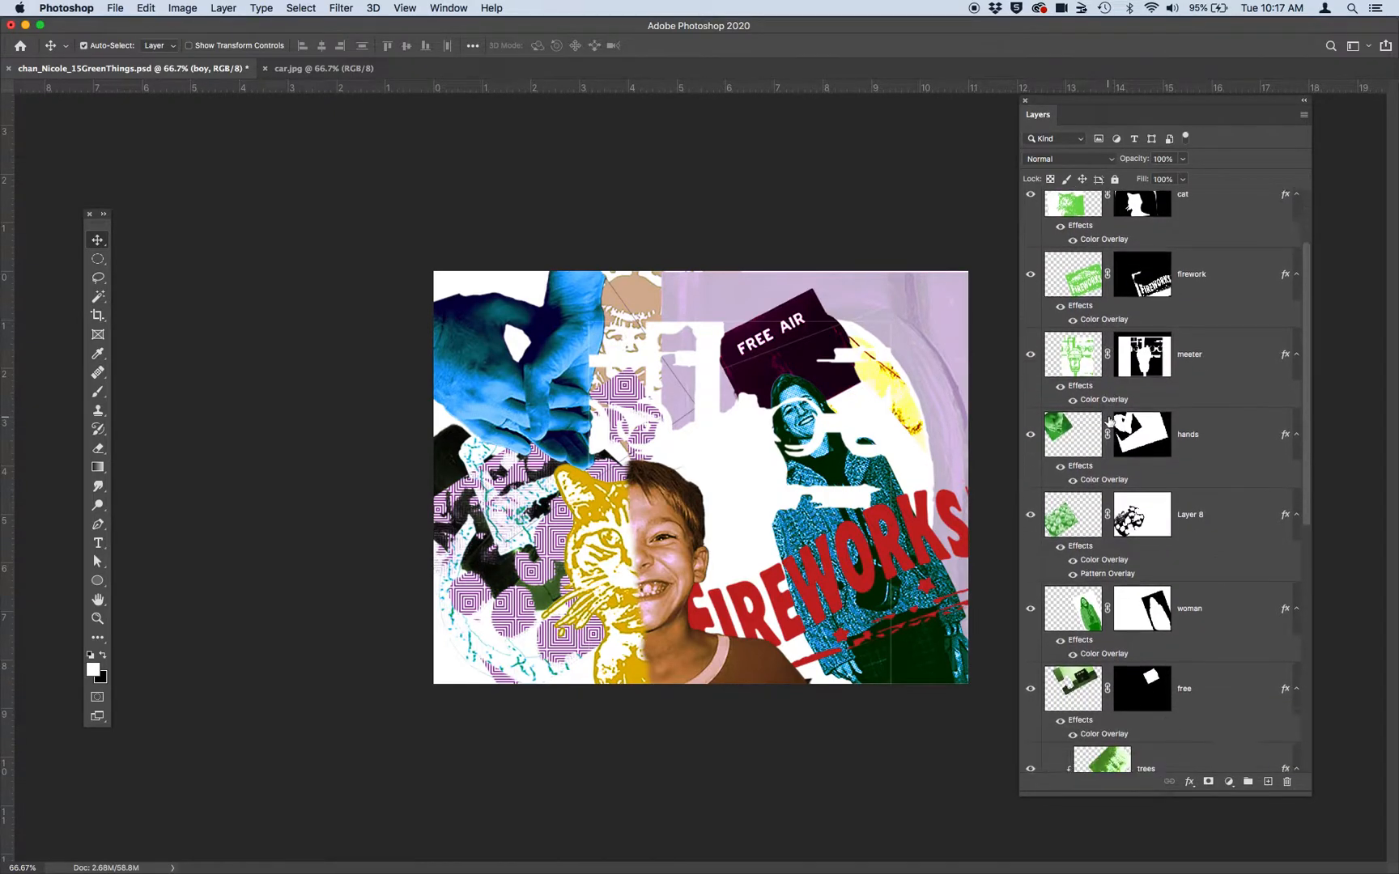
scroll(1113, 428, "down", 5)
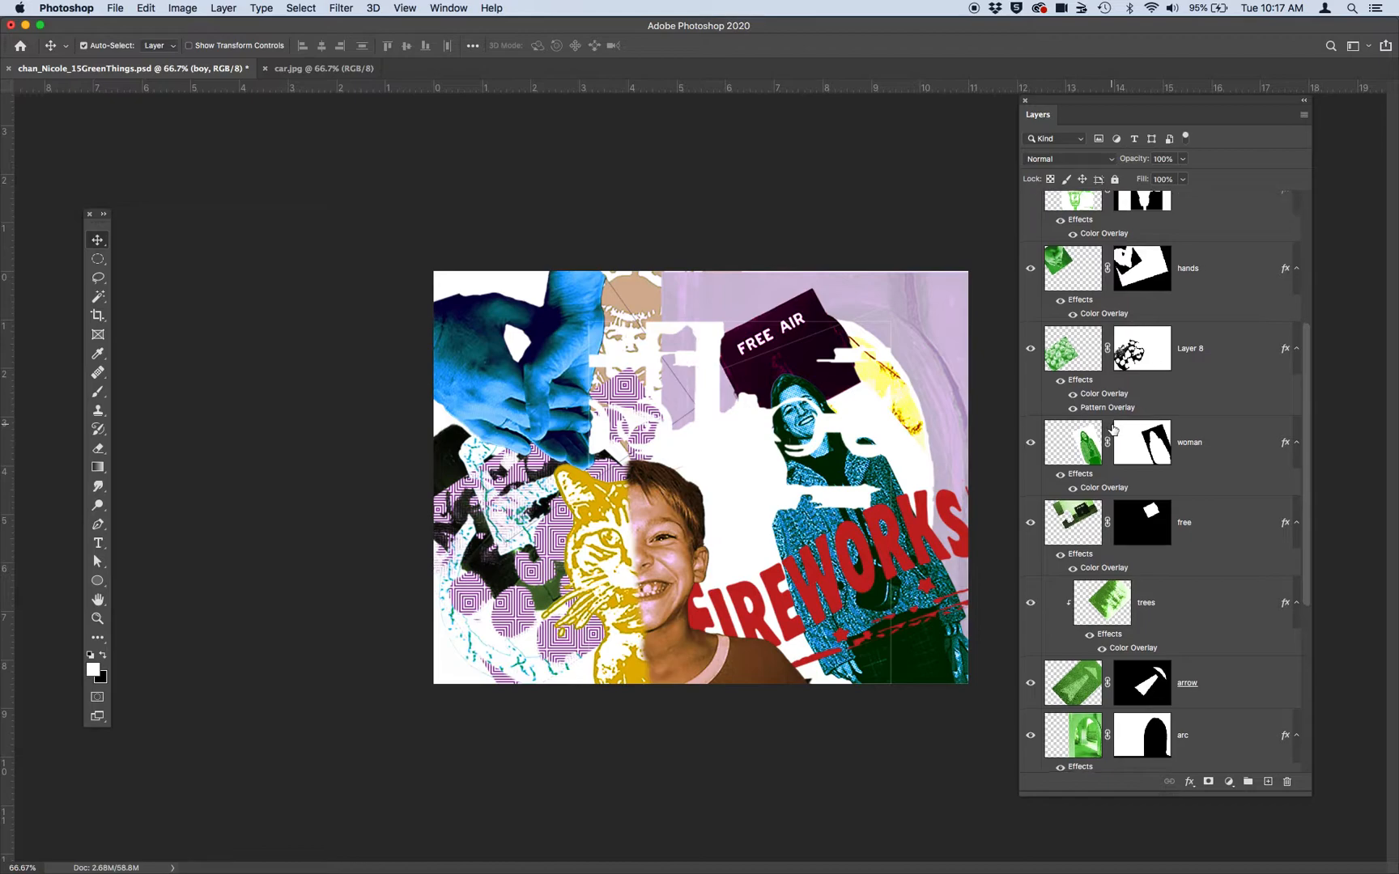
scroll(1113, 429, "down", 8)
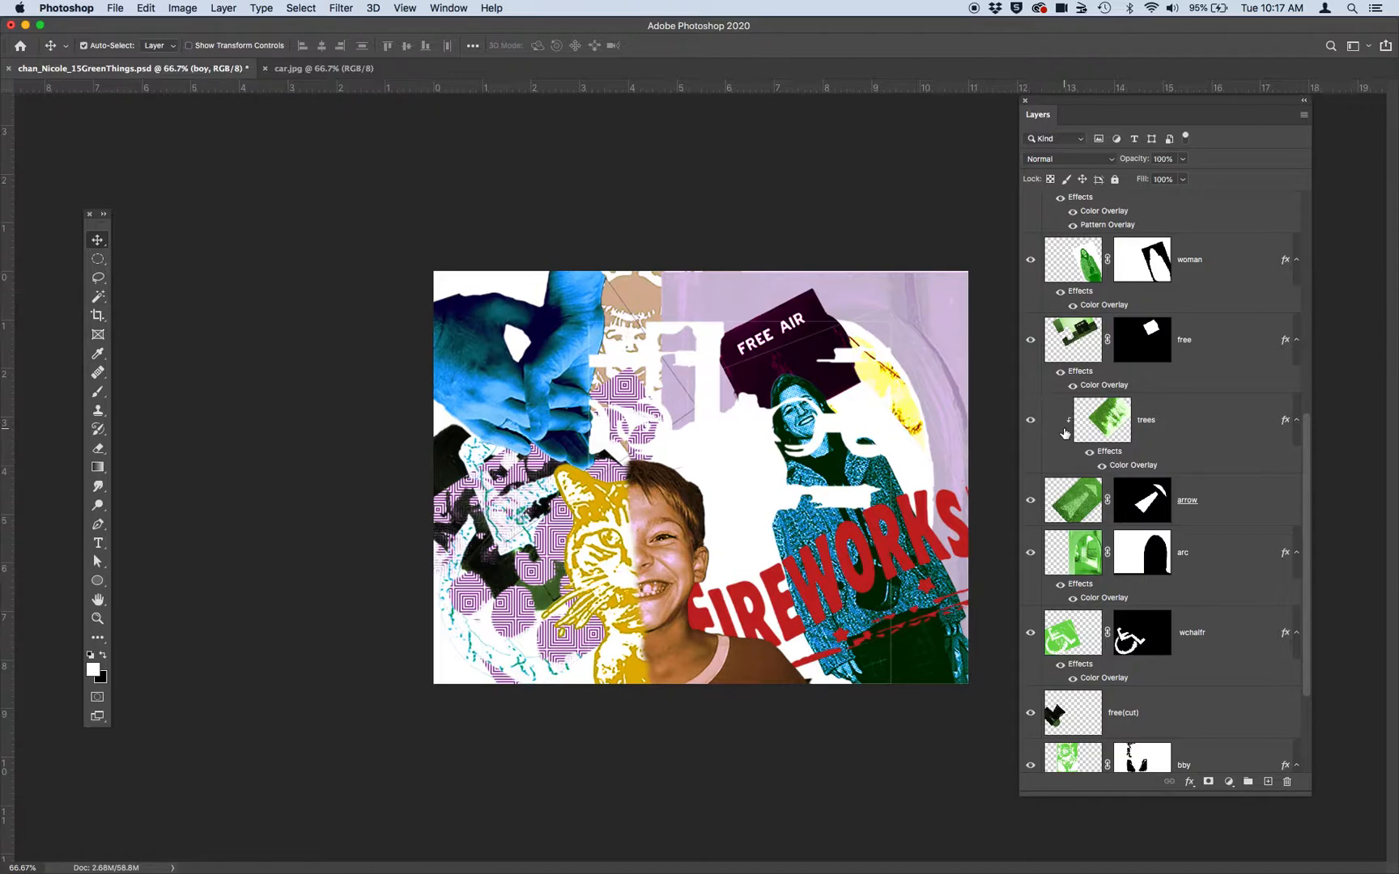
scroll(1066, 433, "down", 1)
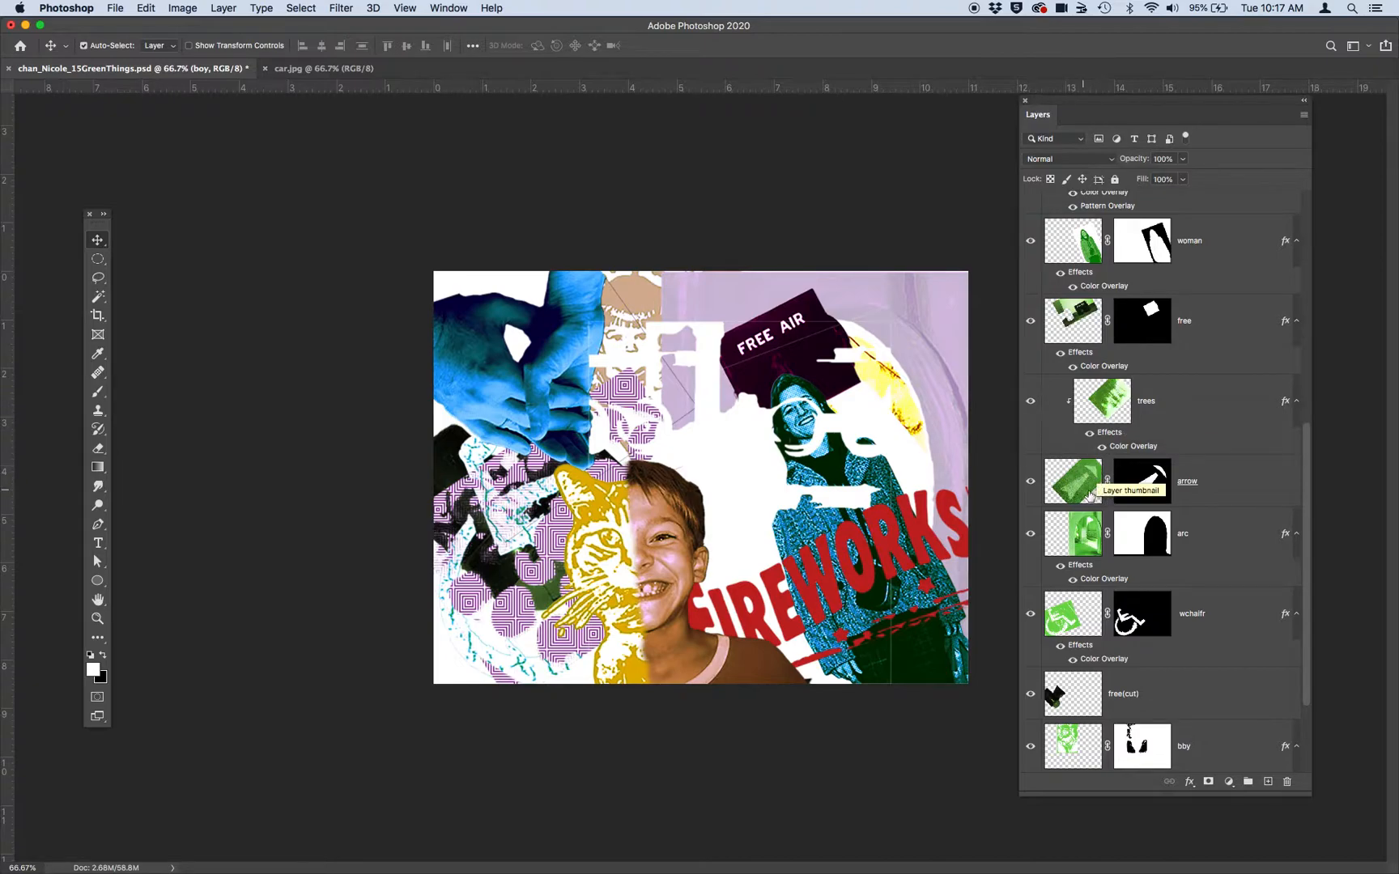
left_click(1030, 401)
left_click(1030, 402)
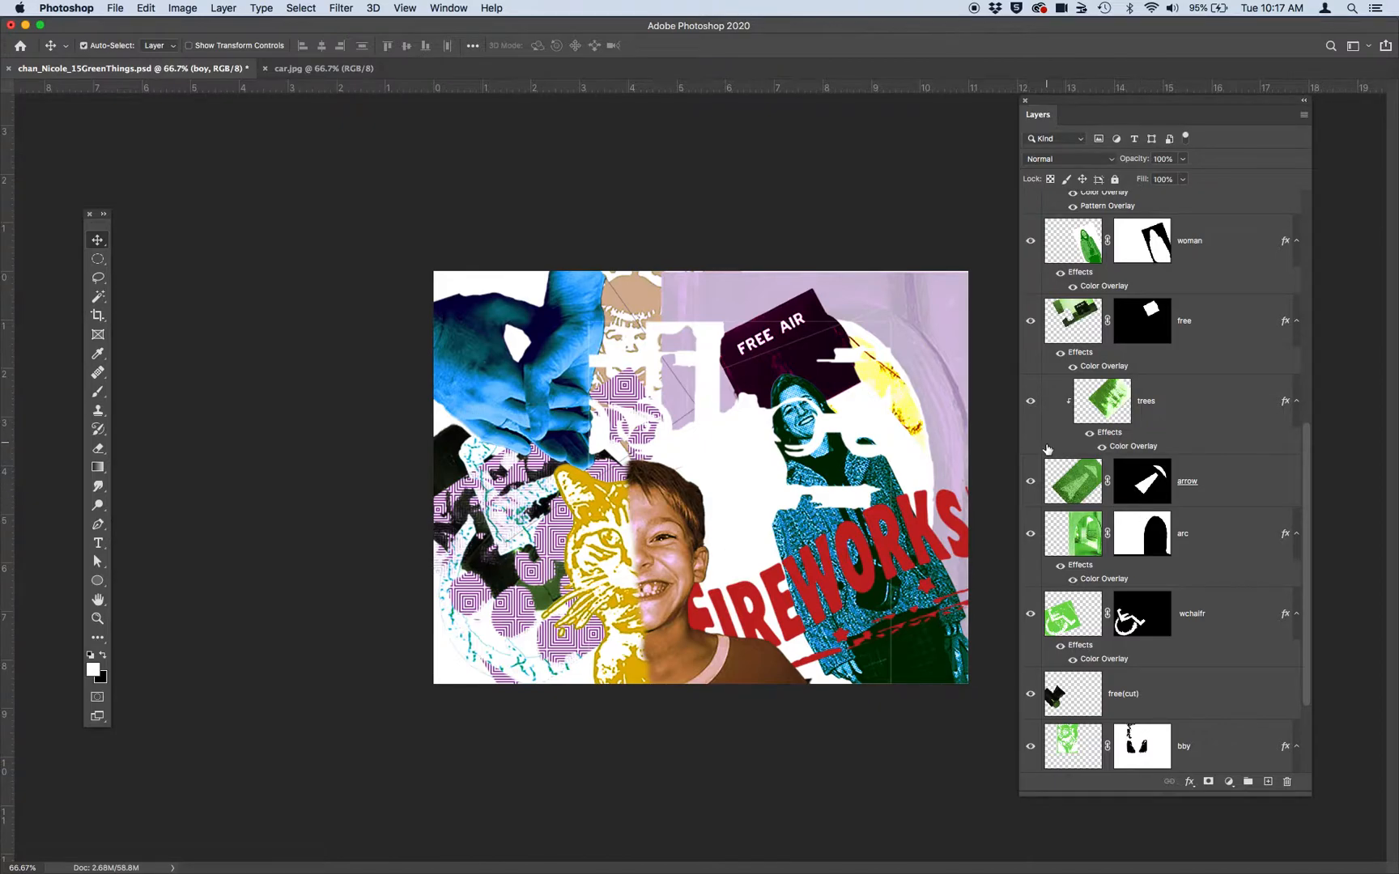
scroll(1048, 452, "down", 2)
scroll(1048, 452, "down", 3)
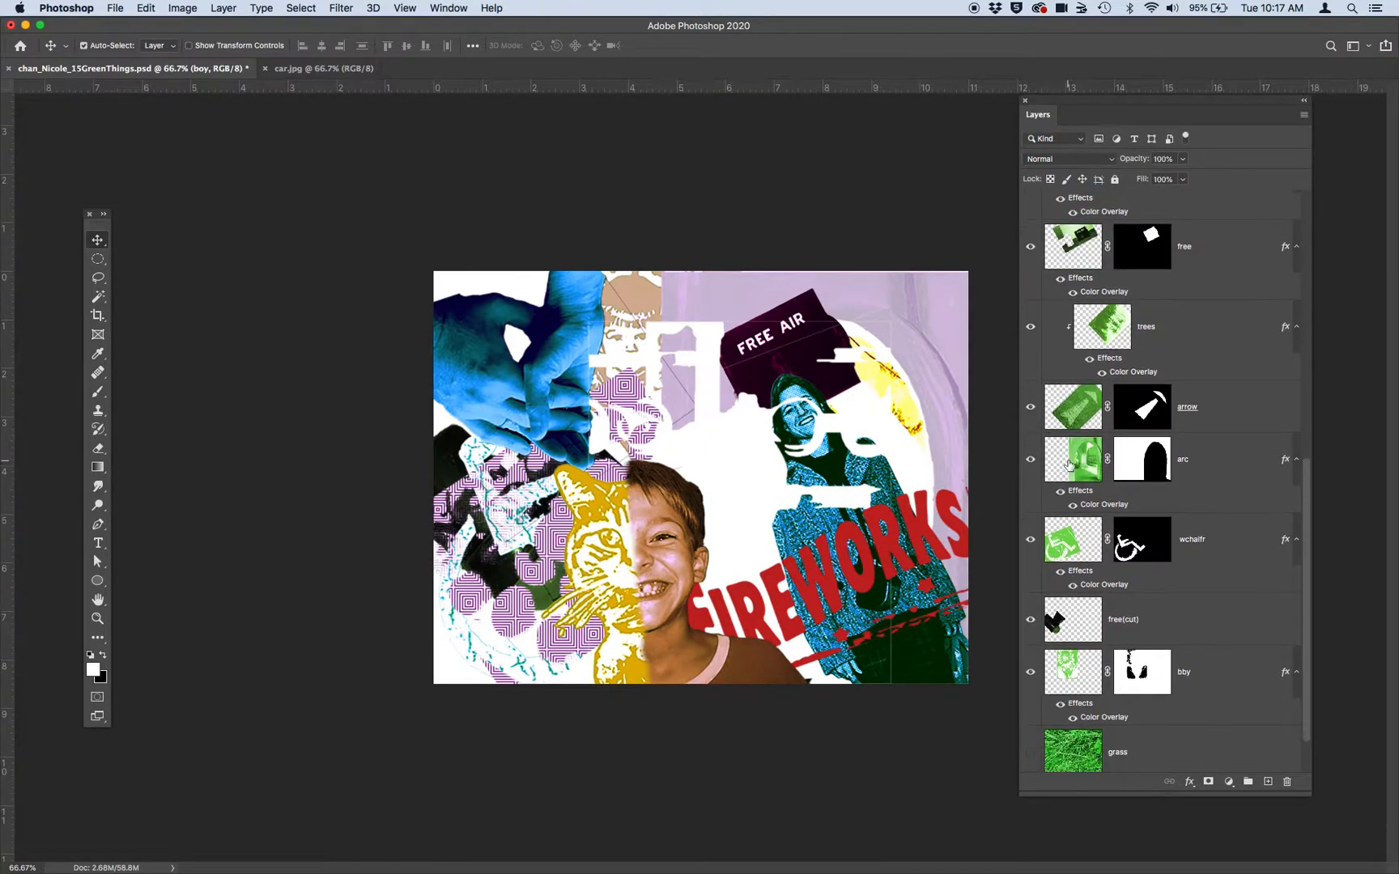
scroll(1080, 477, "down", 2)
scroll(1089, 482, "up", 15)
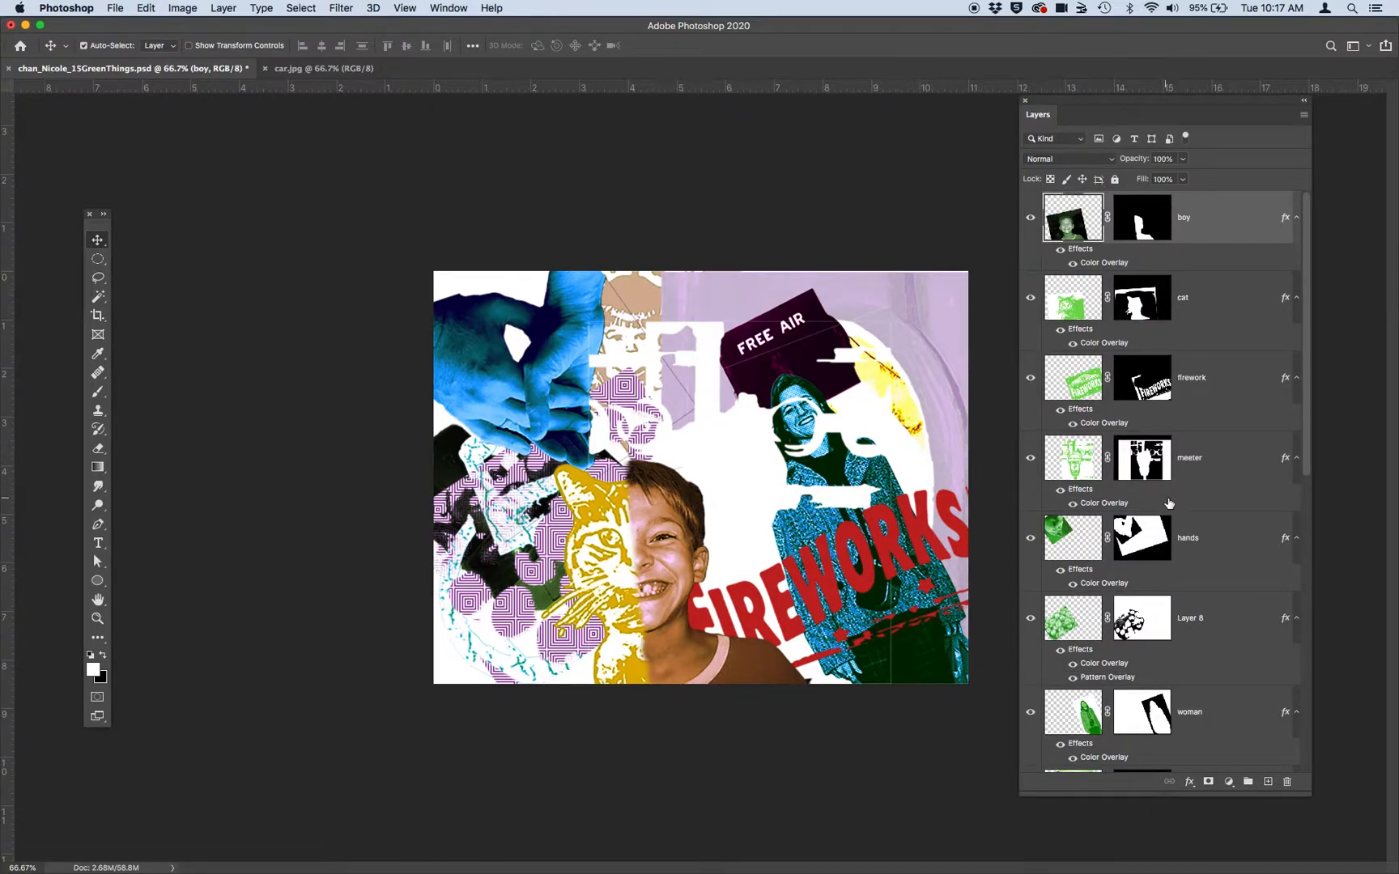
Select the entire canvas of car.jpg and copy it
left_click(312, 70)
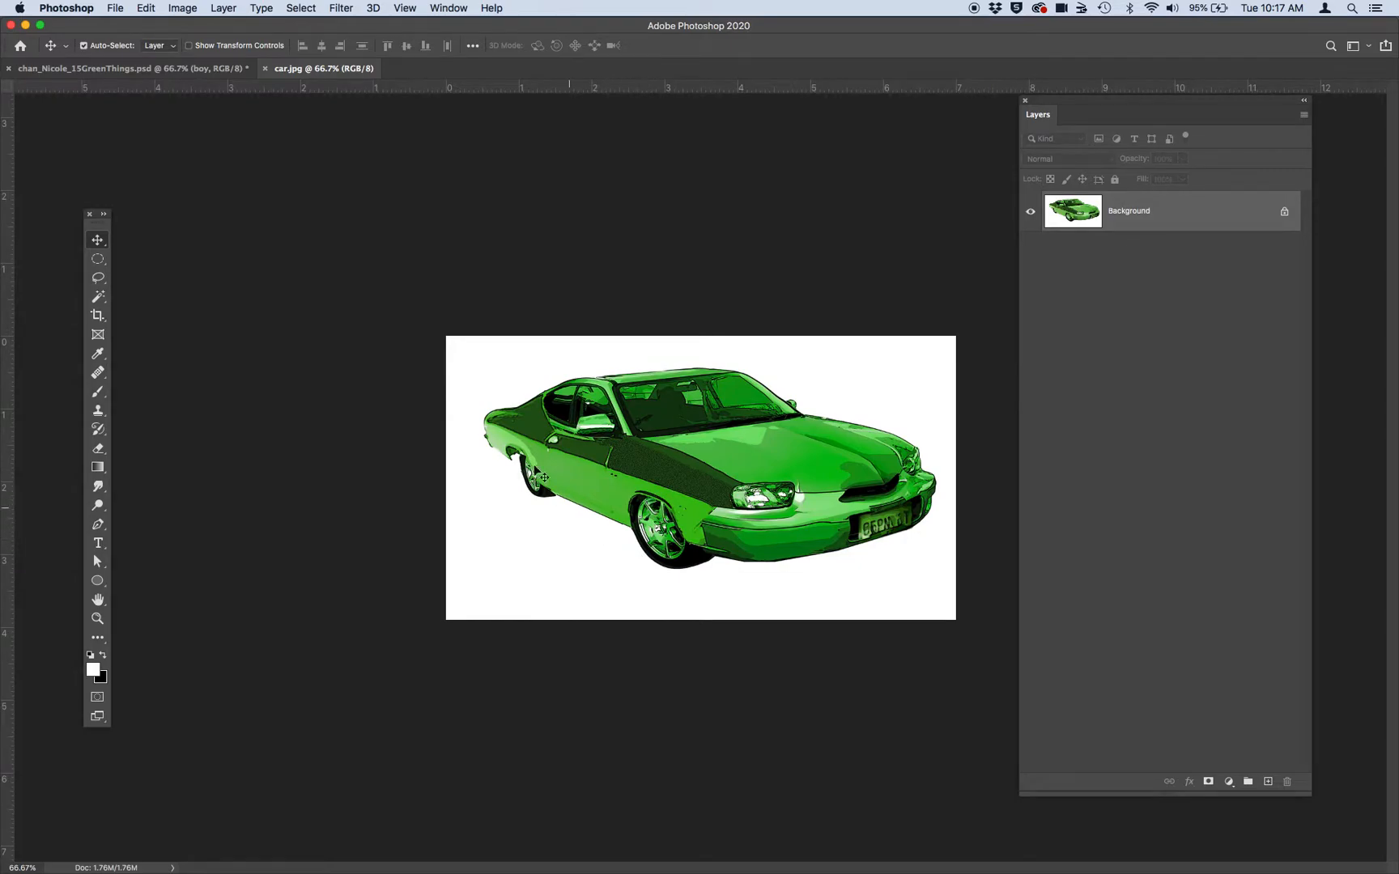
left_click(140, 5)
left_click(131, 4)
left_click(144, 5)
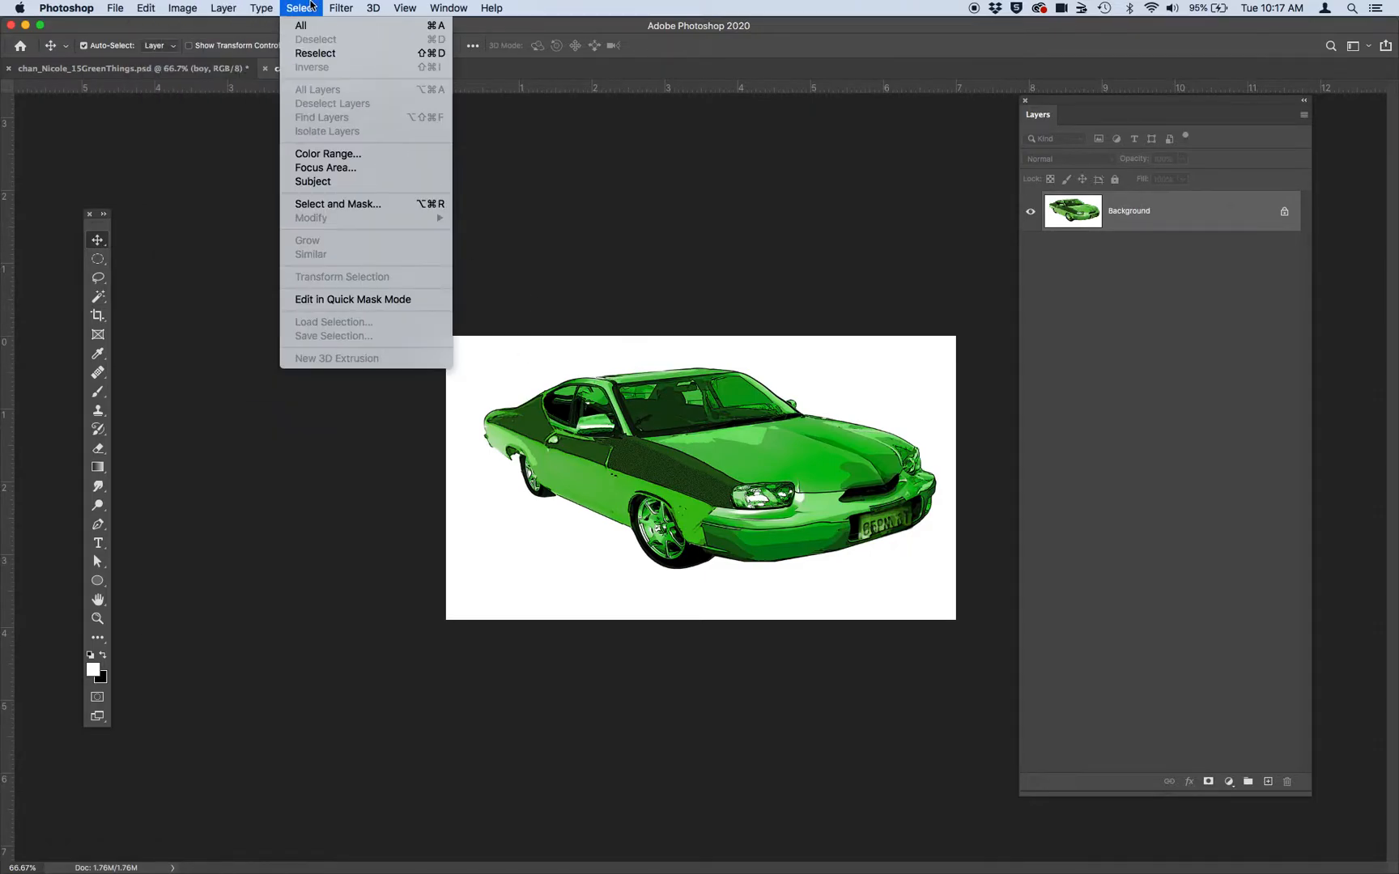
left_click(312, 31)
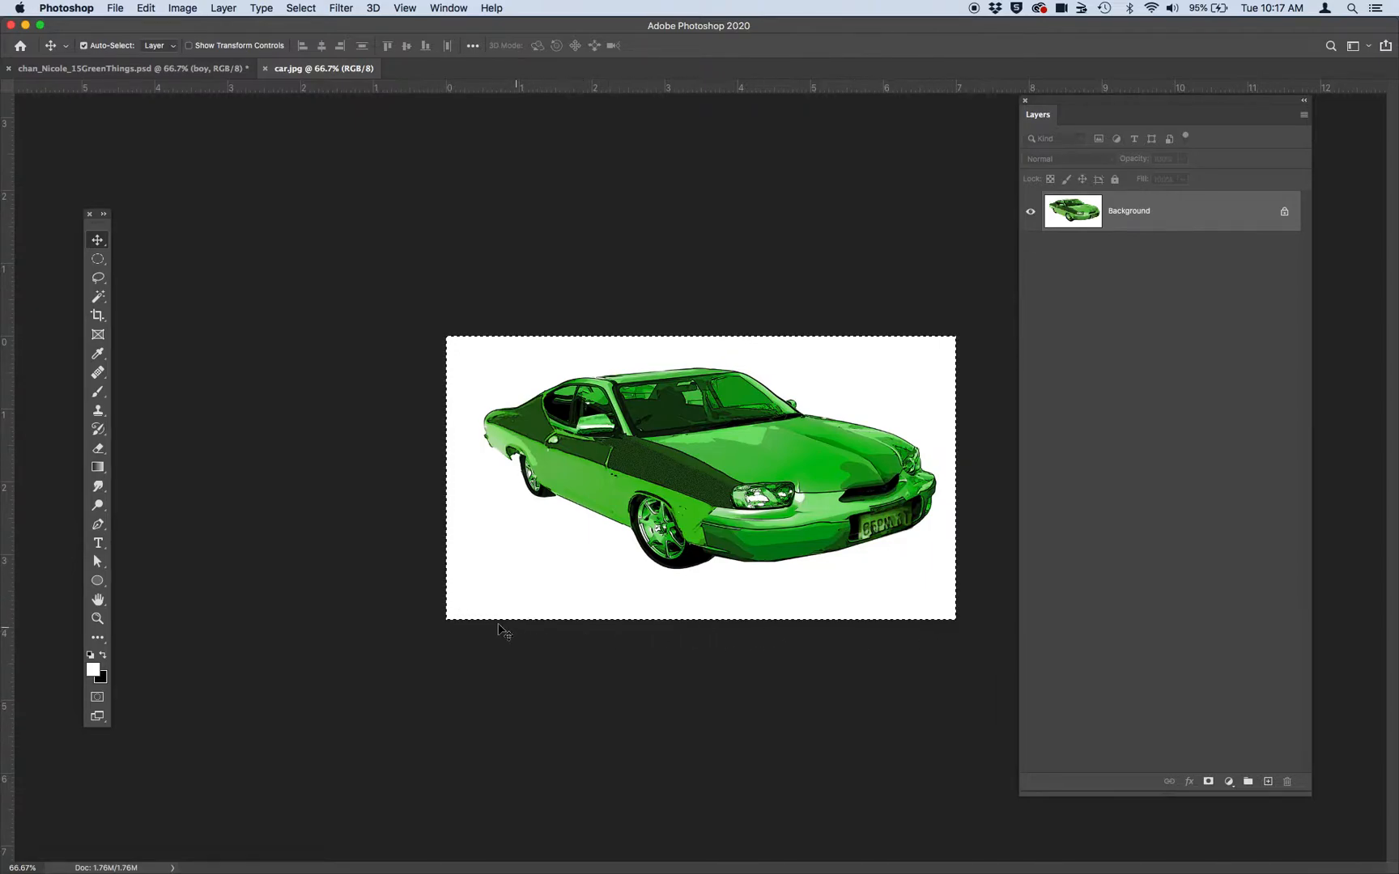
left_click(148, 9)
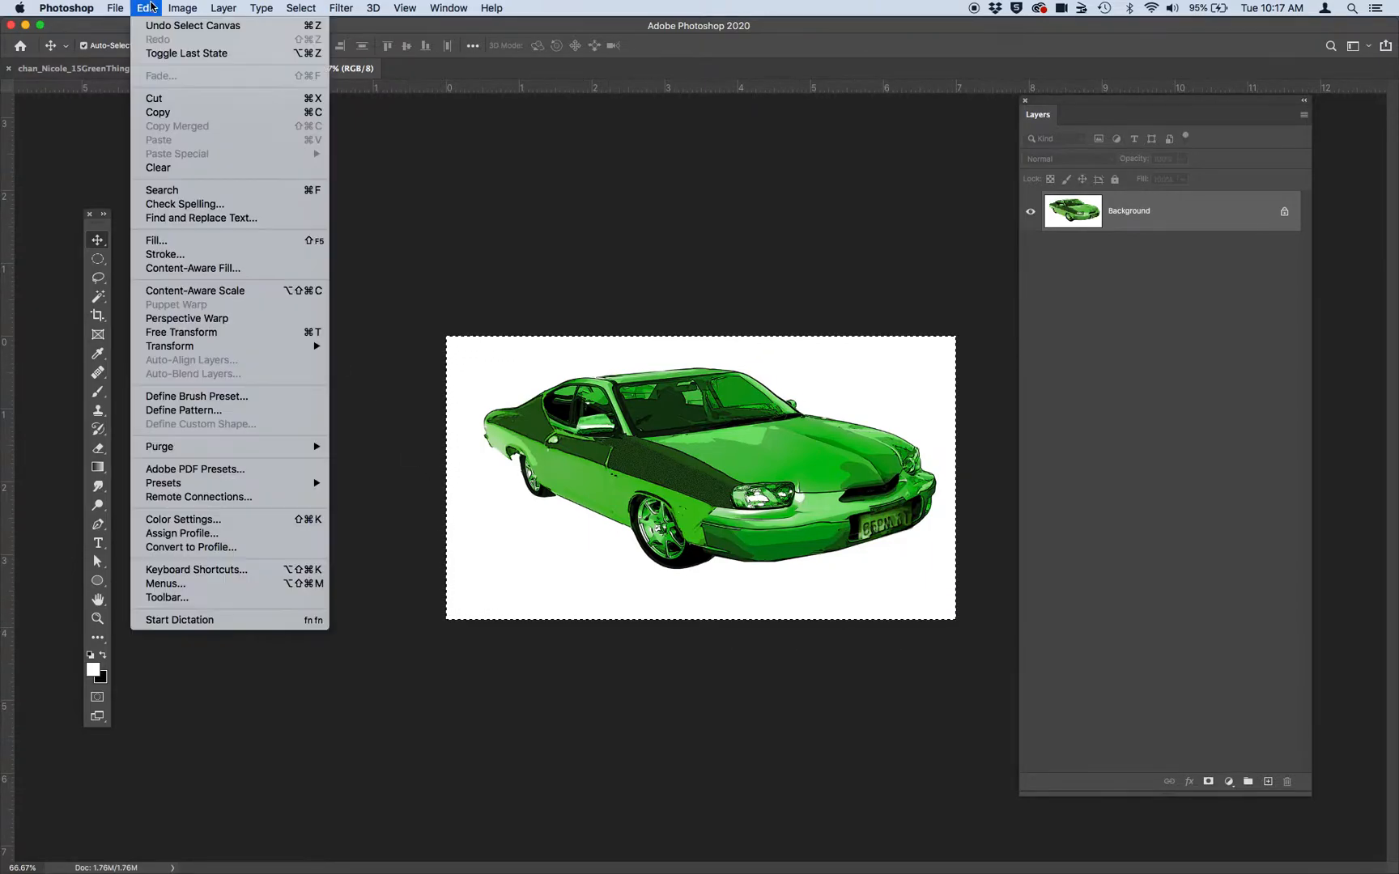
left_click(158, 113)
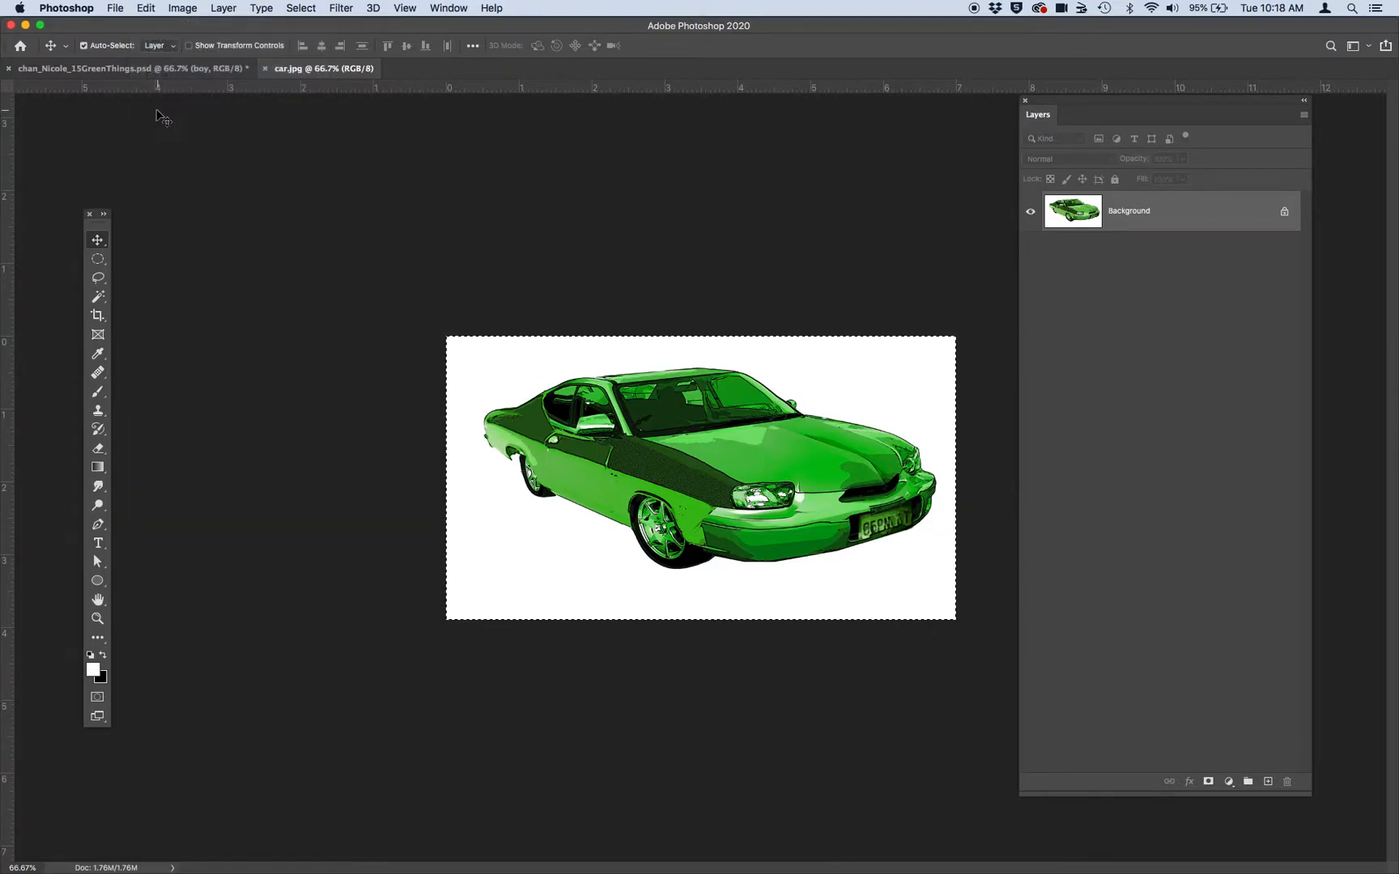
Paste the copied car image into the collage document above the boy layer and name the new layer "car"
left_click(131, 69)
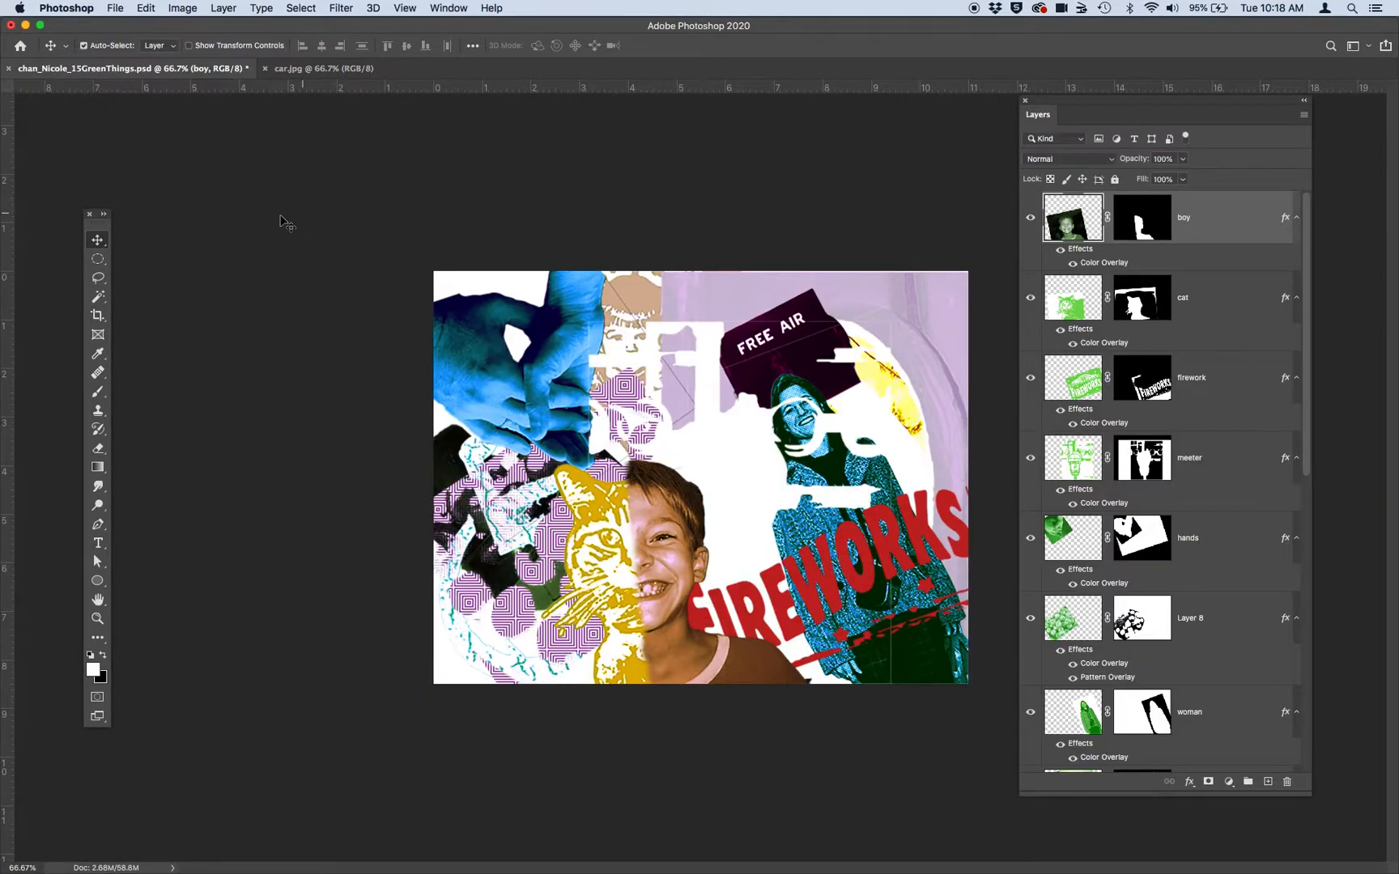
left_click(145, 8)
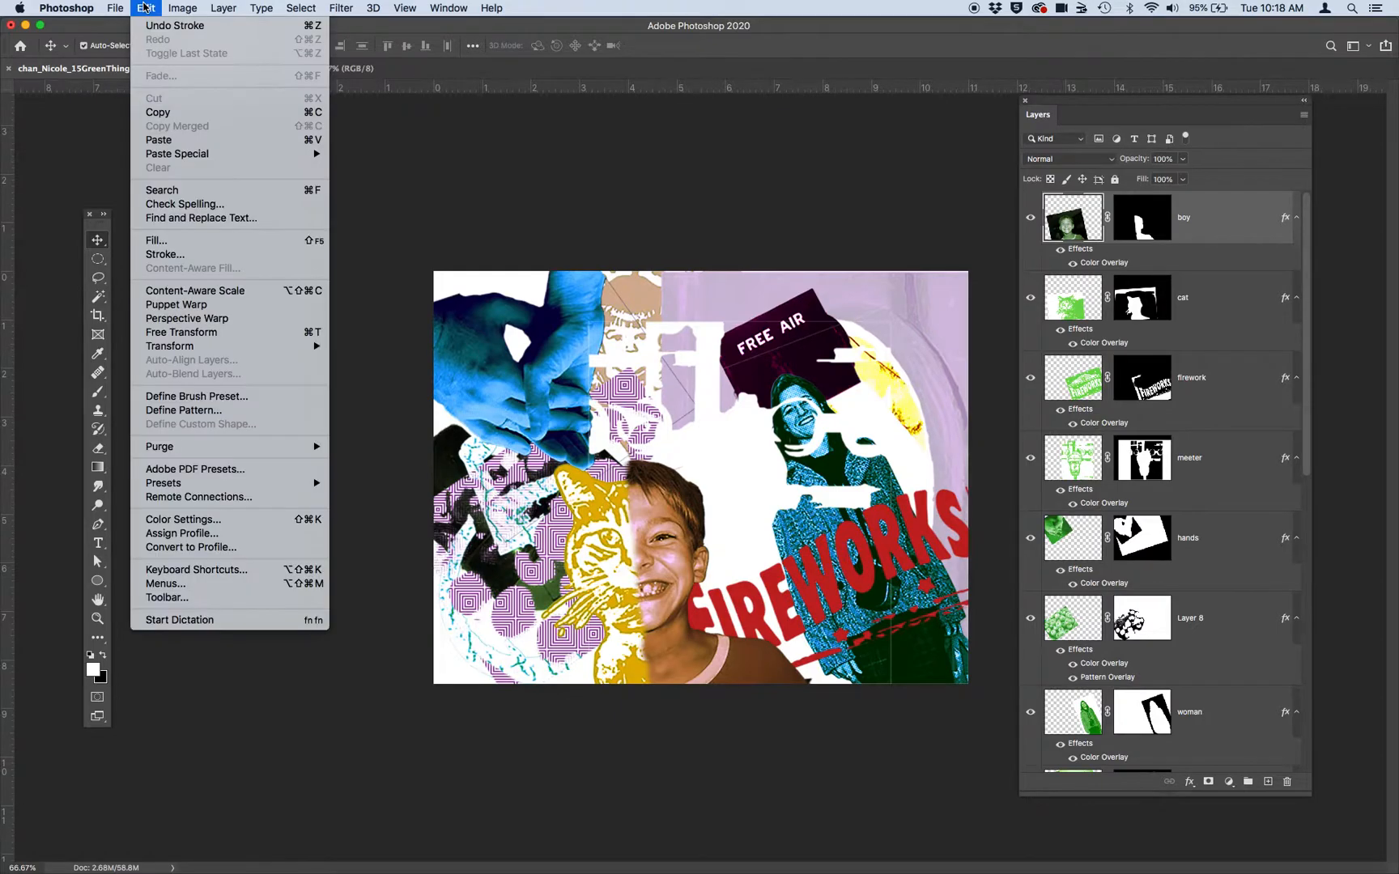
left_click(158, 139)
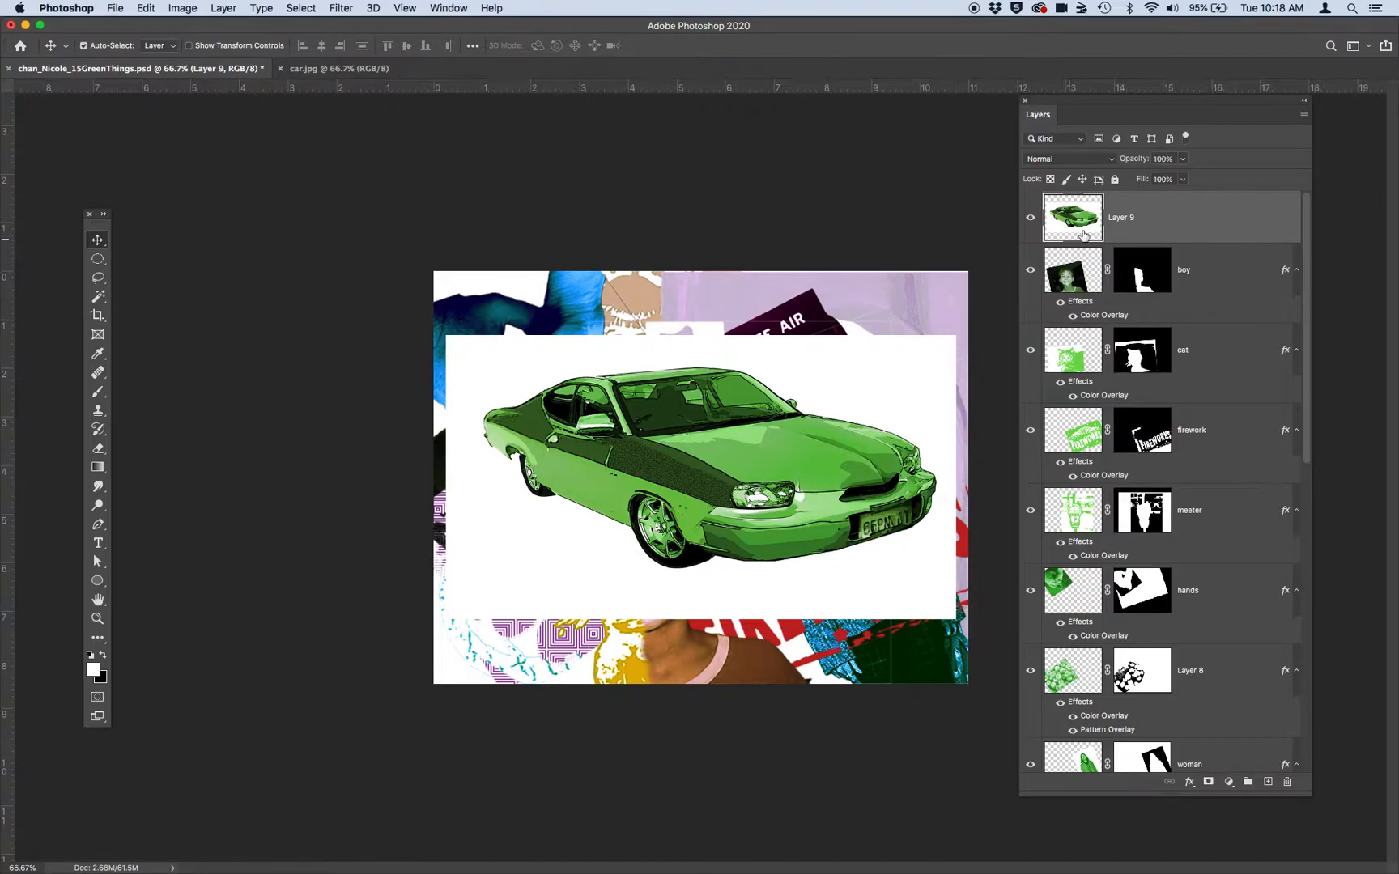
double_click(1119, 217)
type("car")
key("Return")
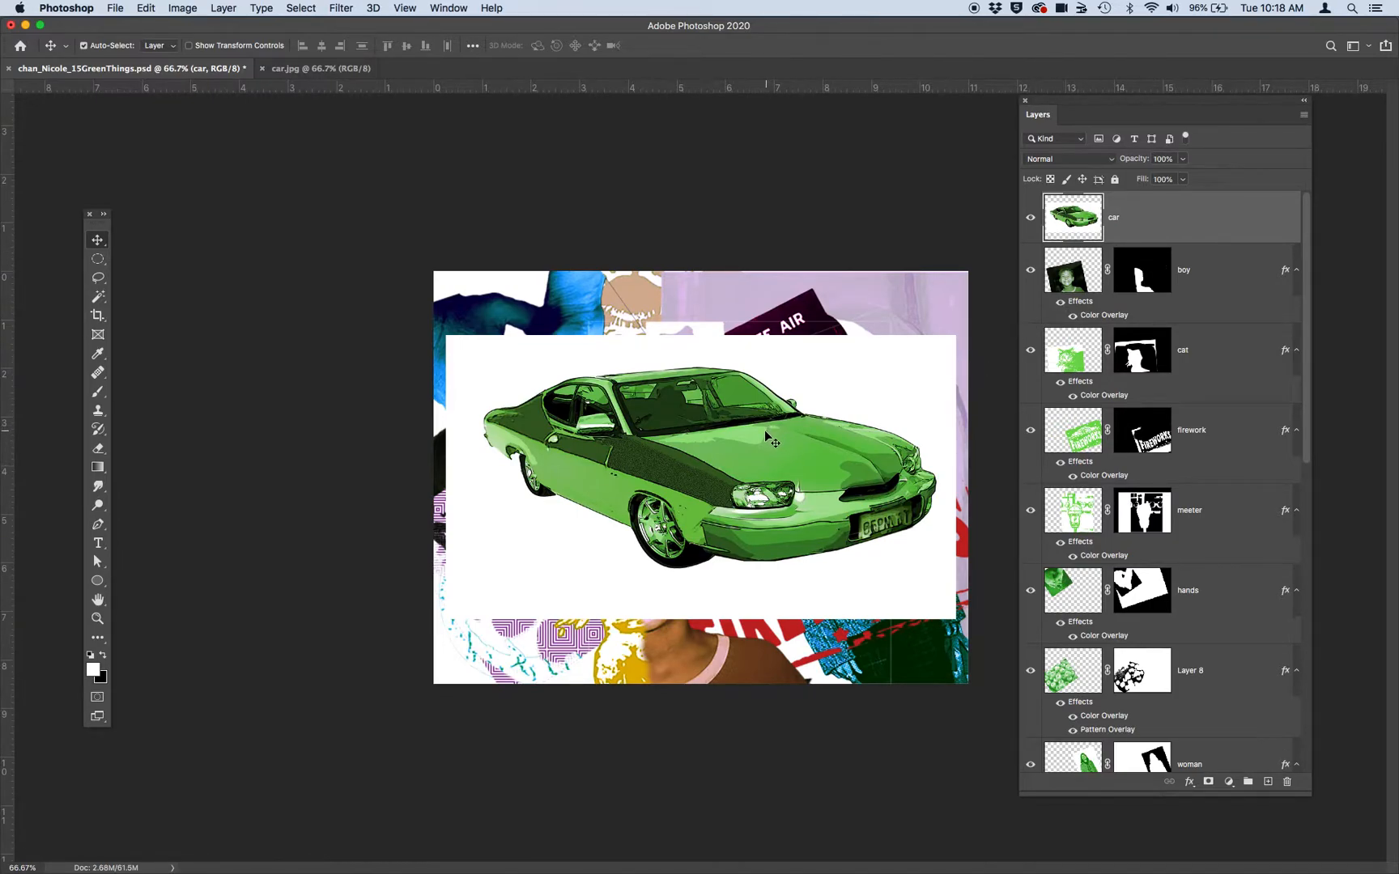
Scale the car layer proportionally to about 47.3% and place it over the collage's center, just above the boy's face
left_click(146, 8)
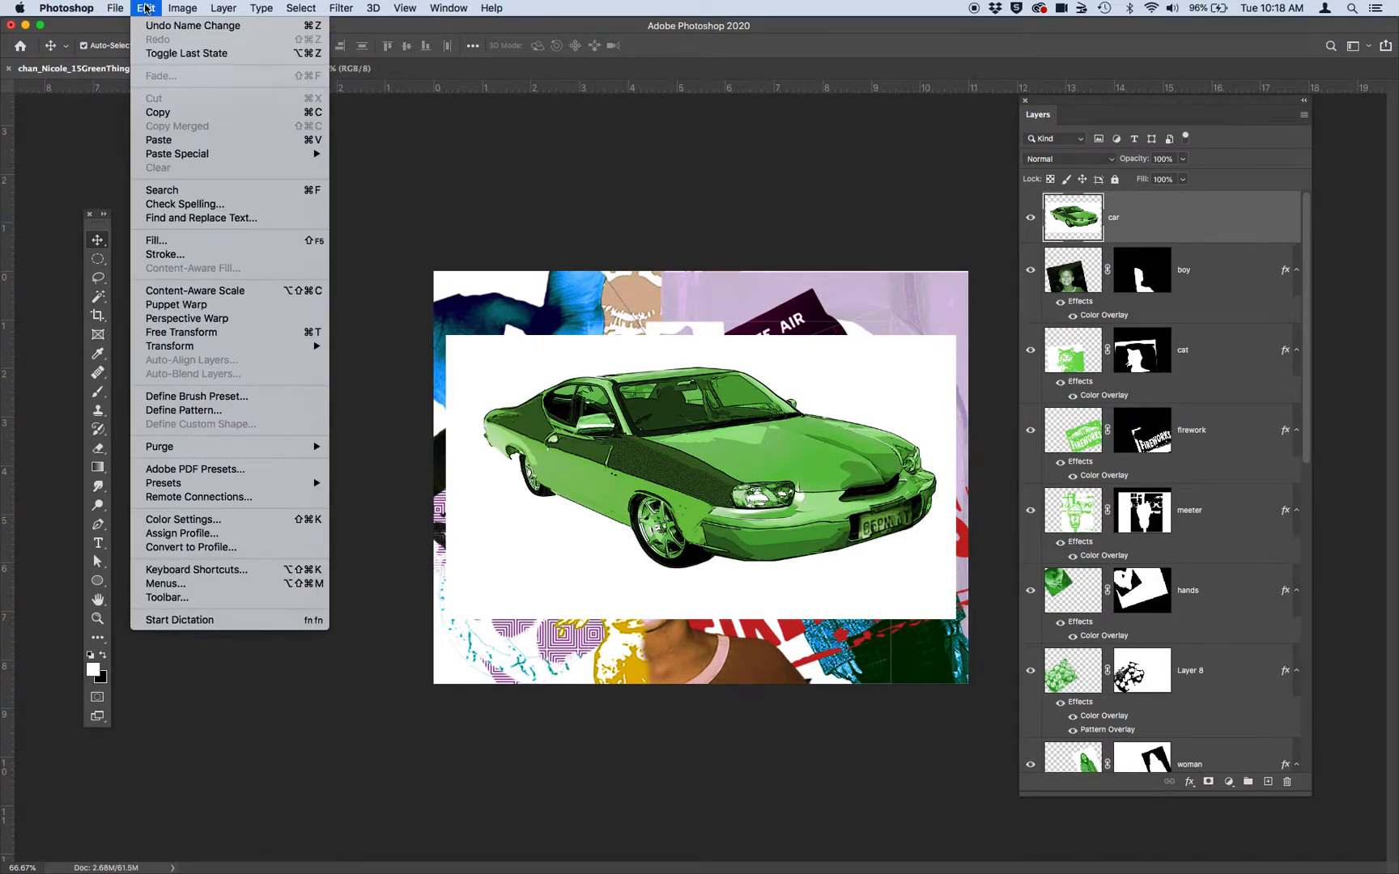
mouse_move(172, 8)
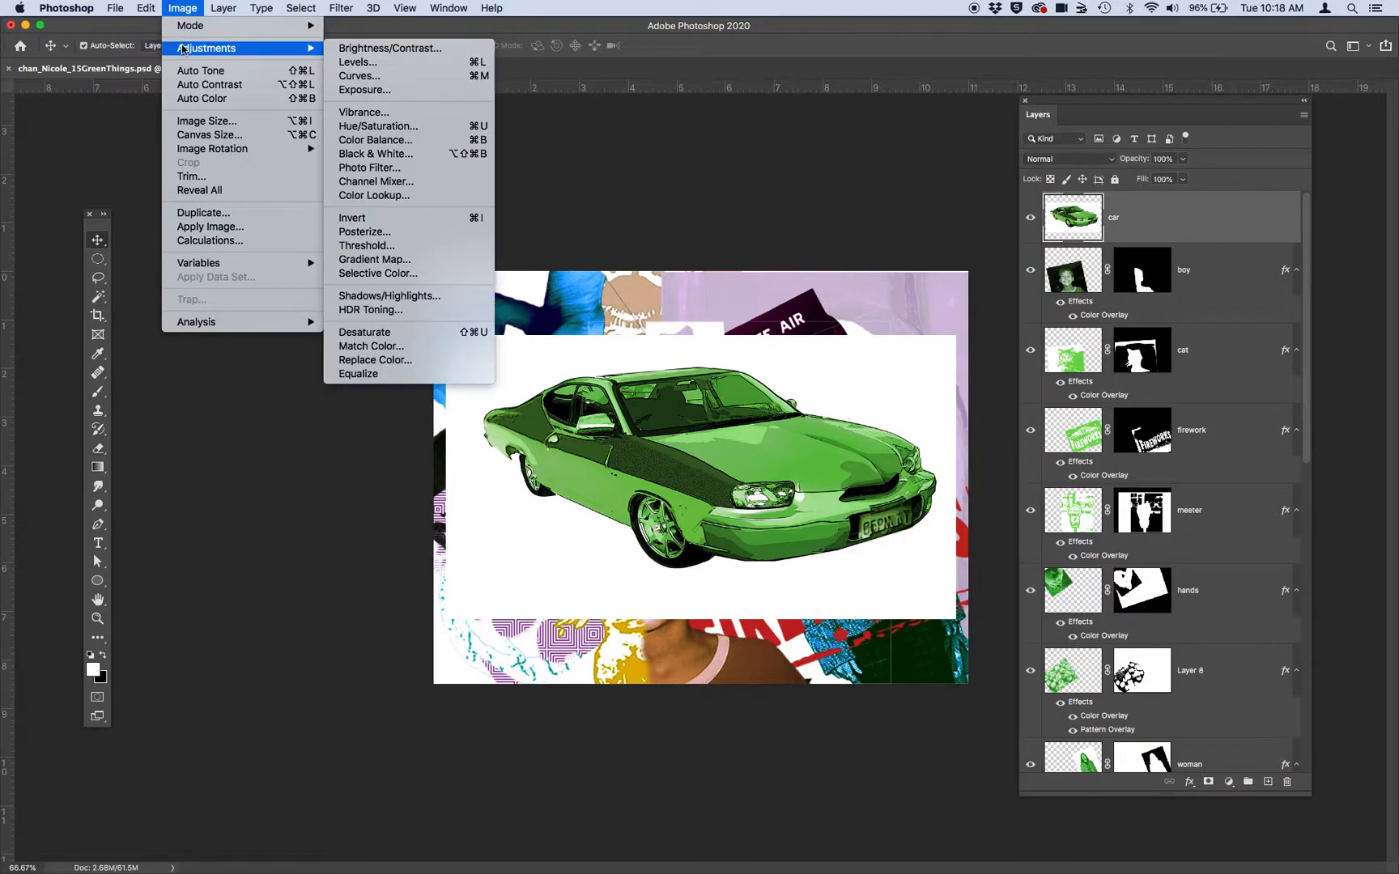
left_click(145, 9)
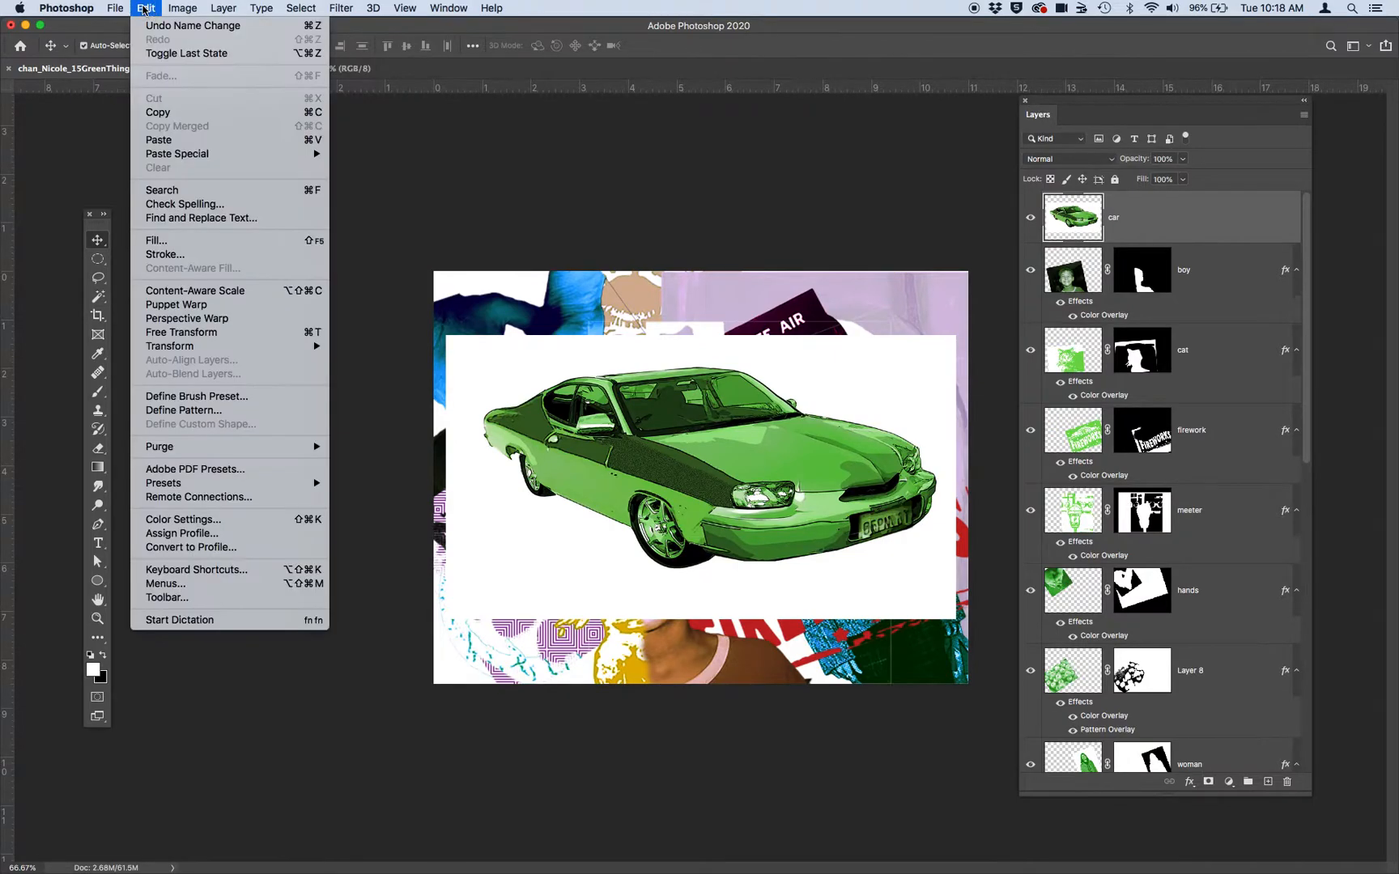
mouse_move(207, 346)
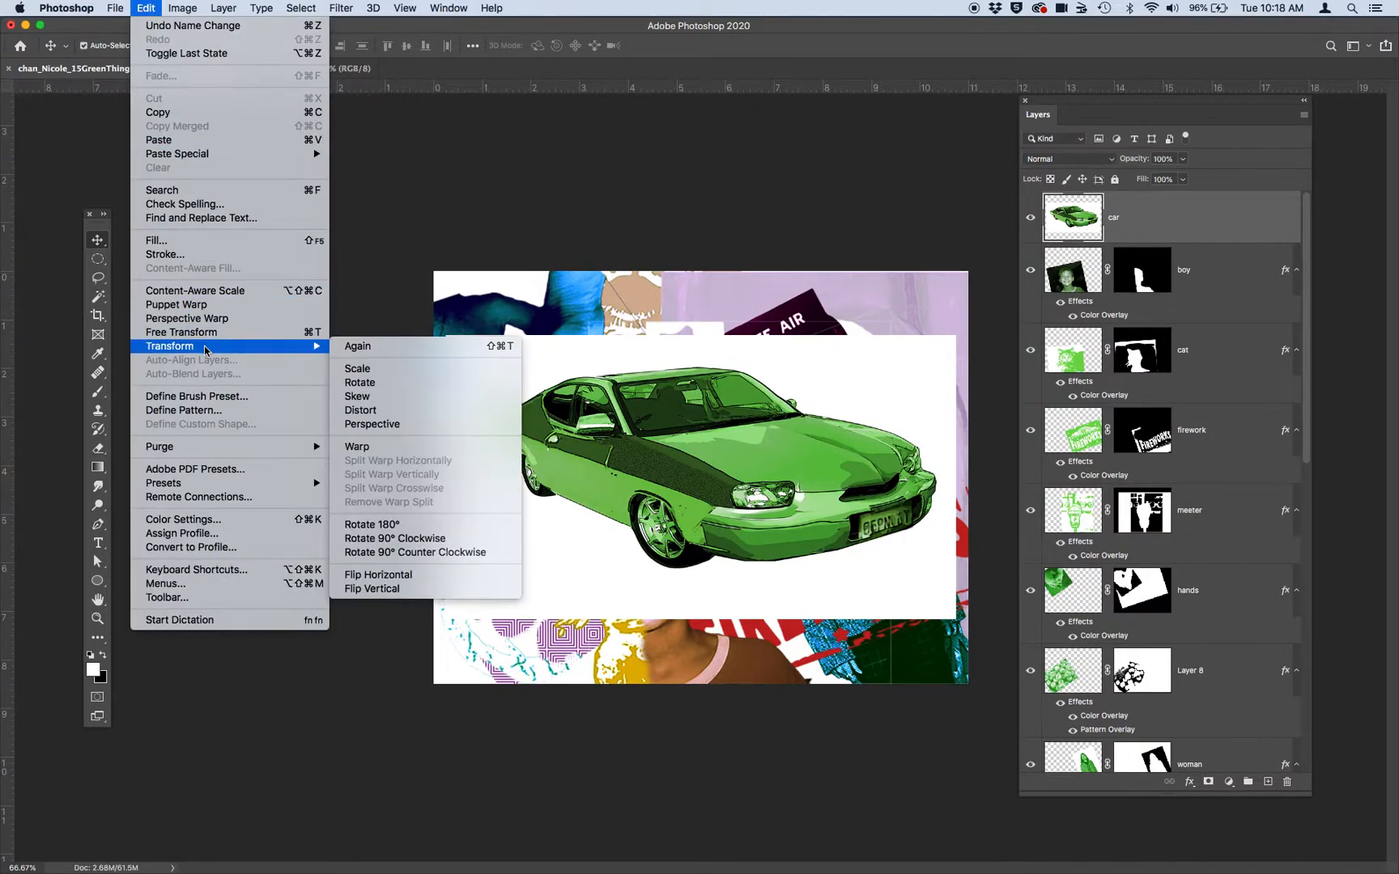
left_click(402, 369)
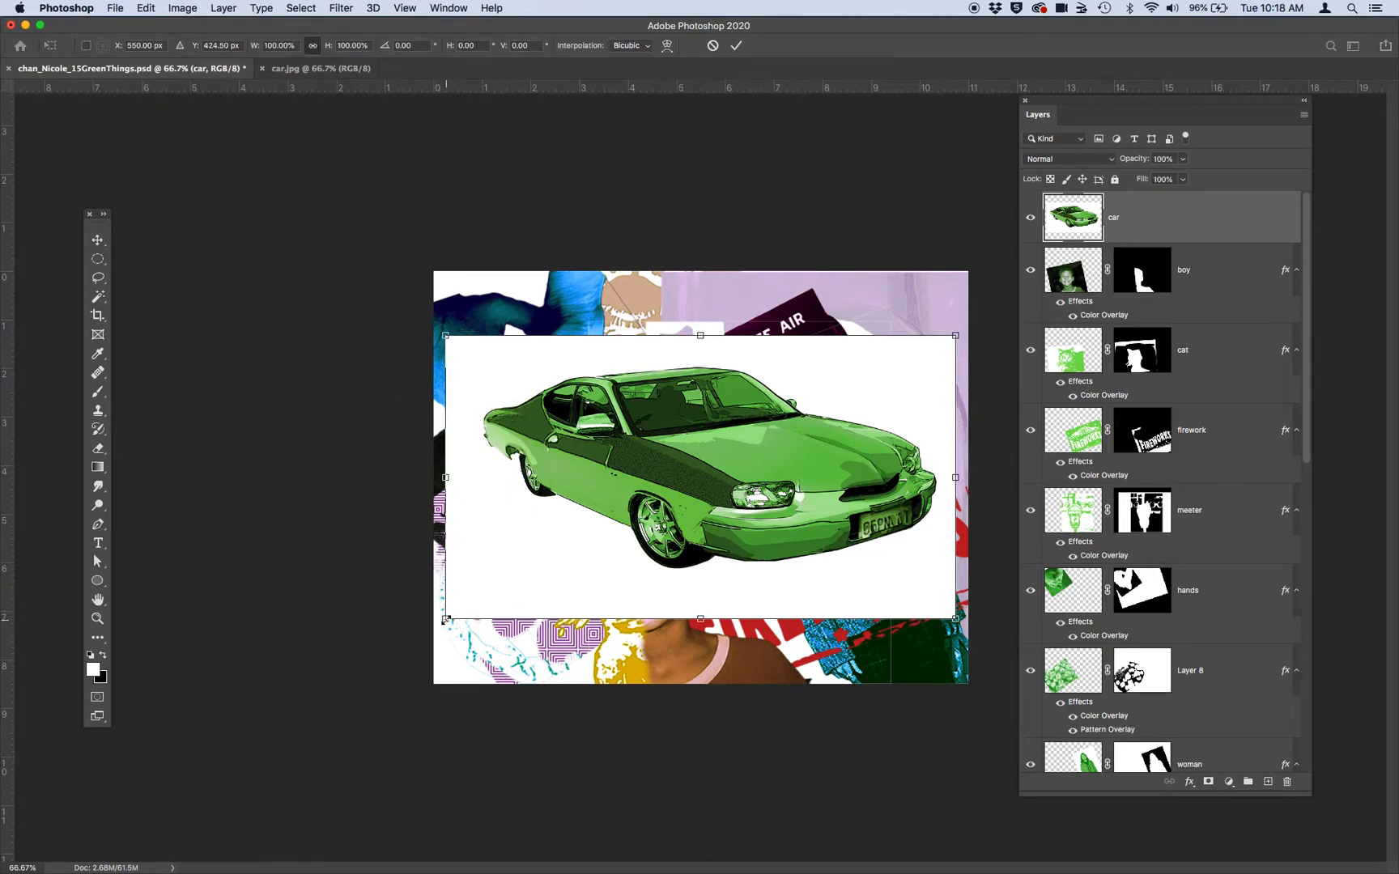
left_click_drag(445, 619, 716, 468)
left_click_drag(801, 435, 687, 470)
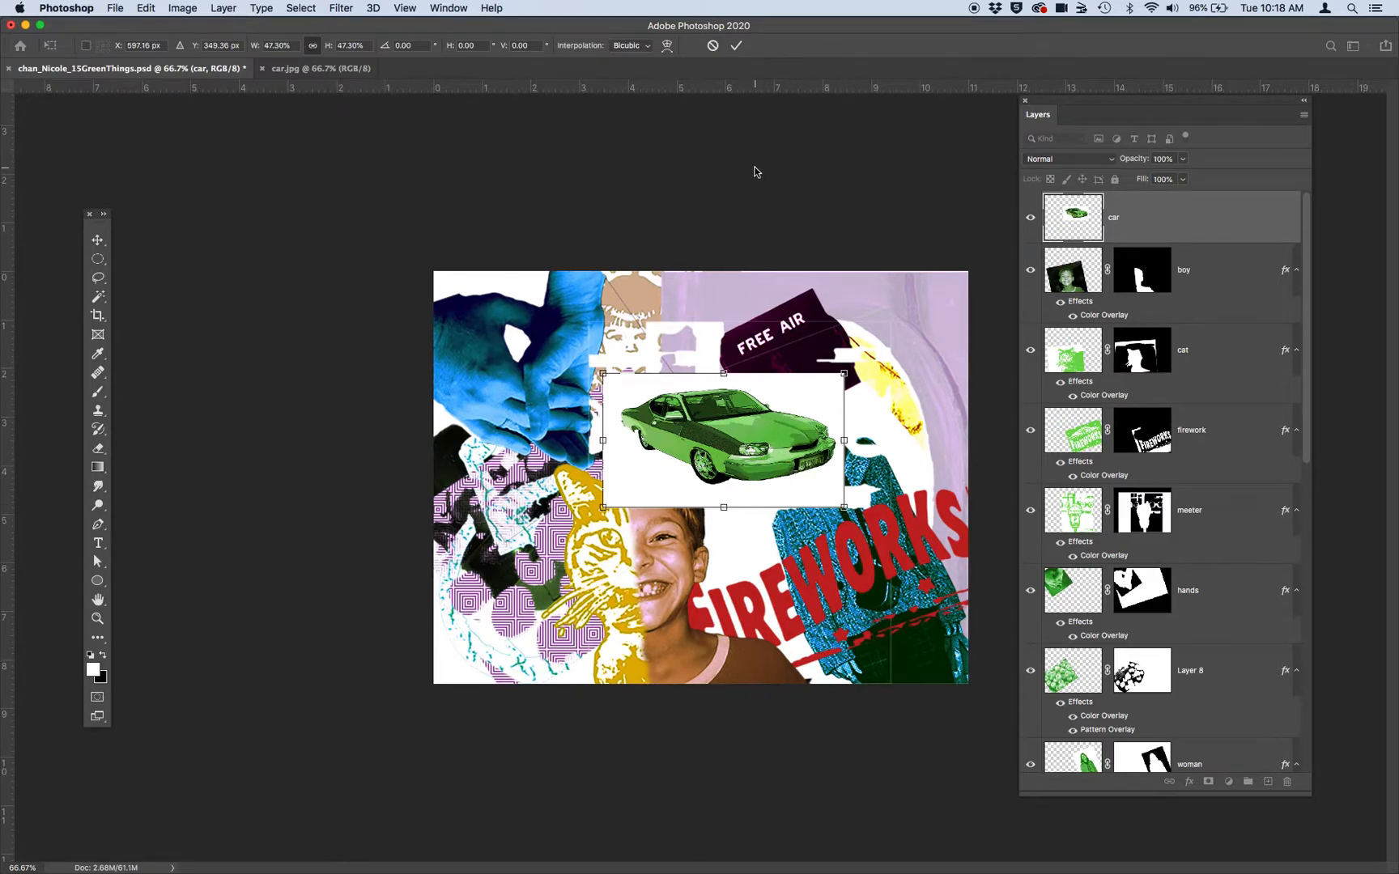
left_click(735, 46)
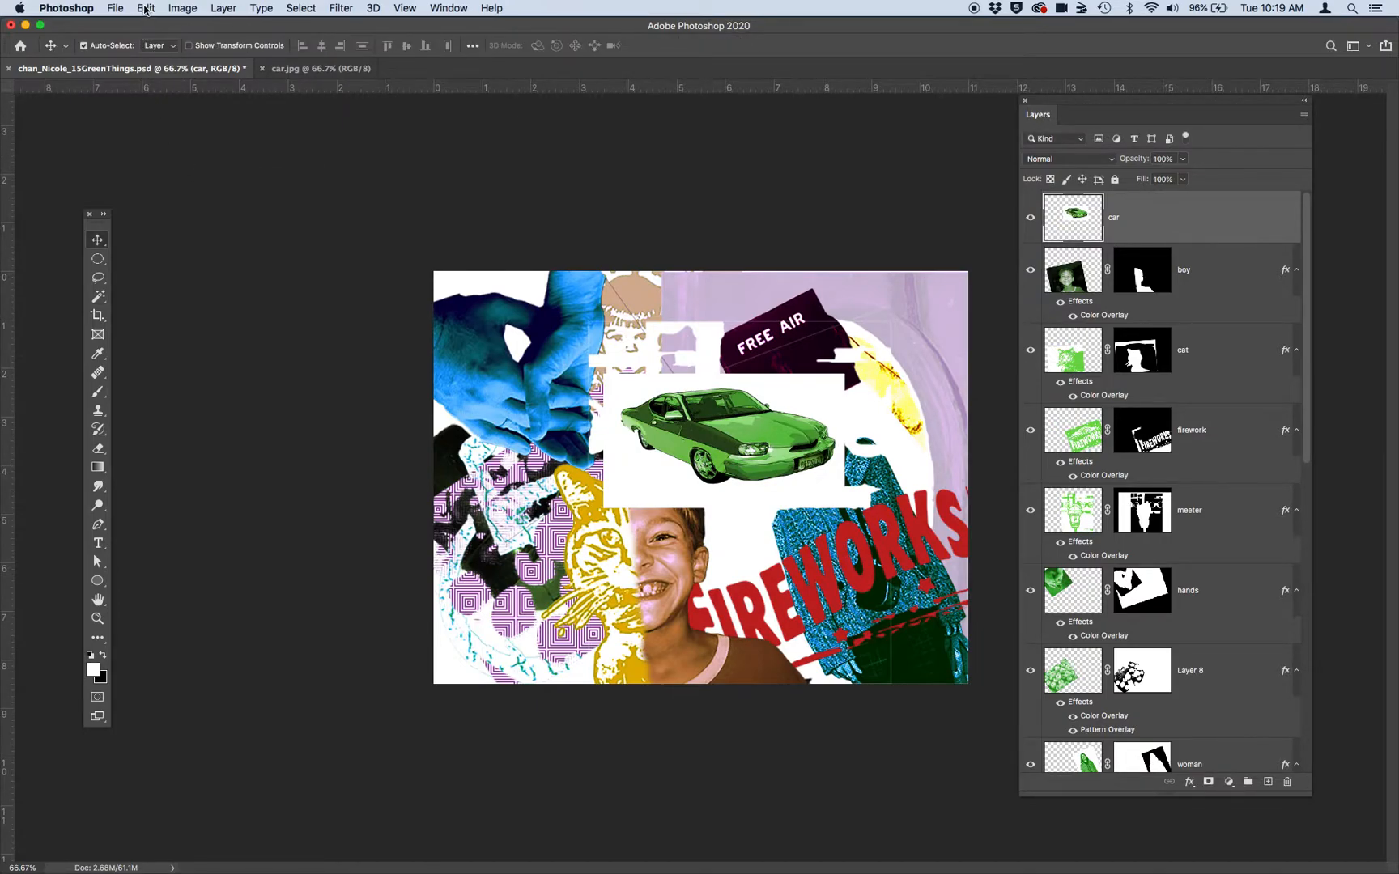
Rotate the car layer counterclockwise by about 24.7° and shift it slightly down over the collage's center
left_click(146, 9)
mouse_move(201, 348)
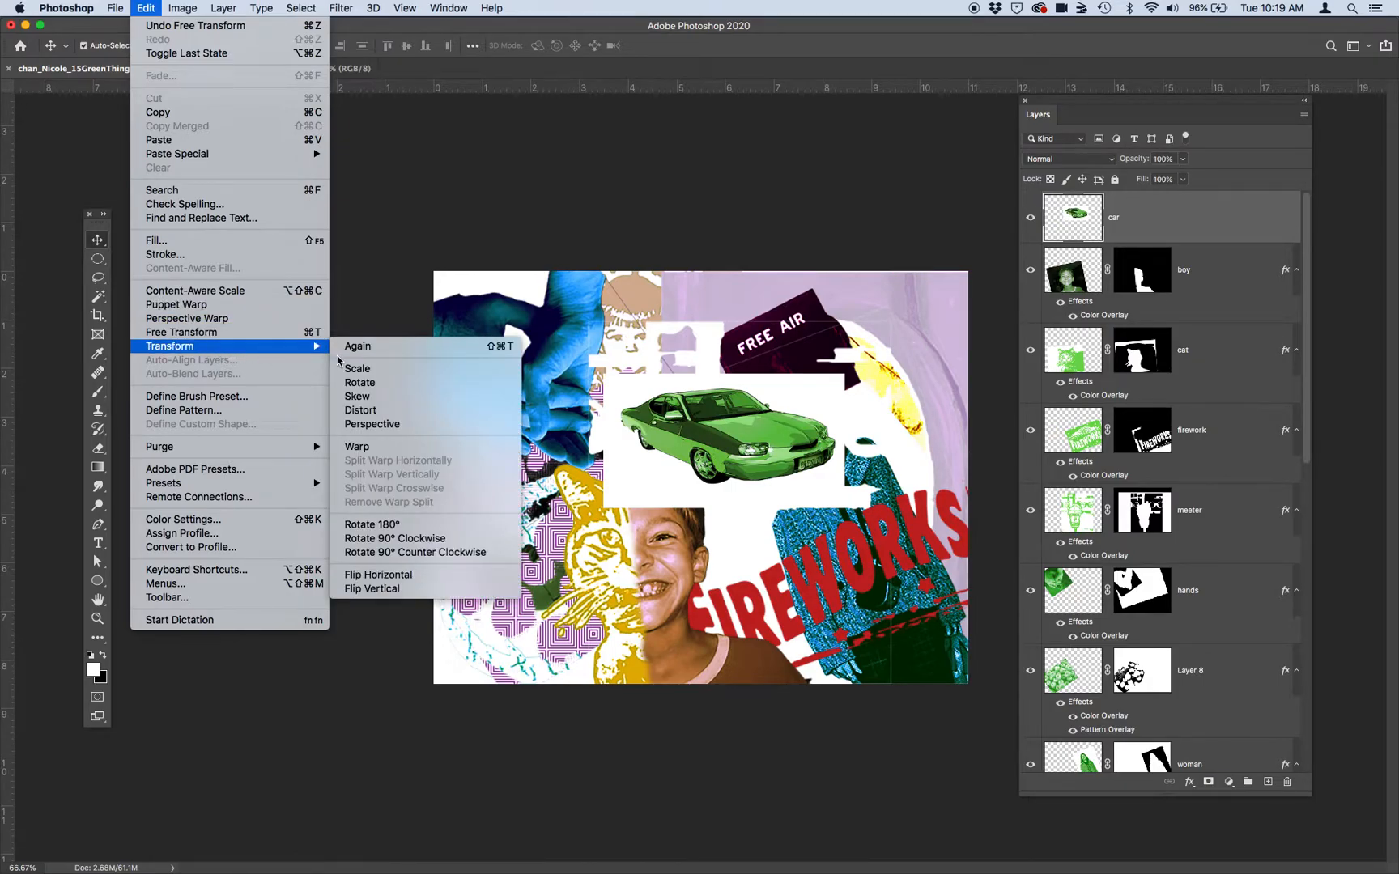
left_click(377, 383)
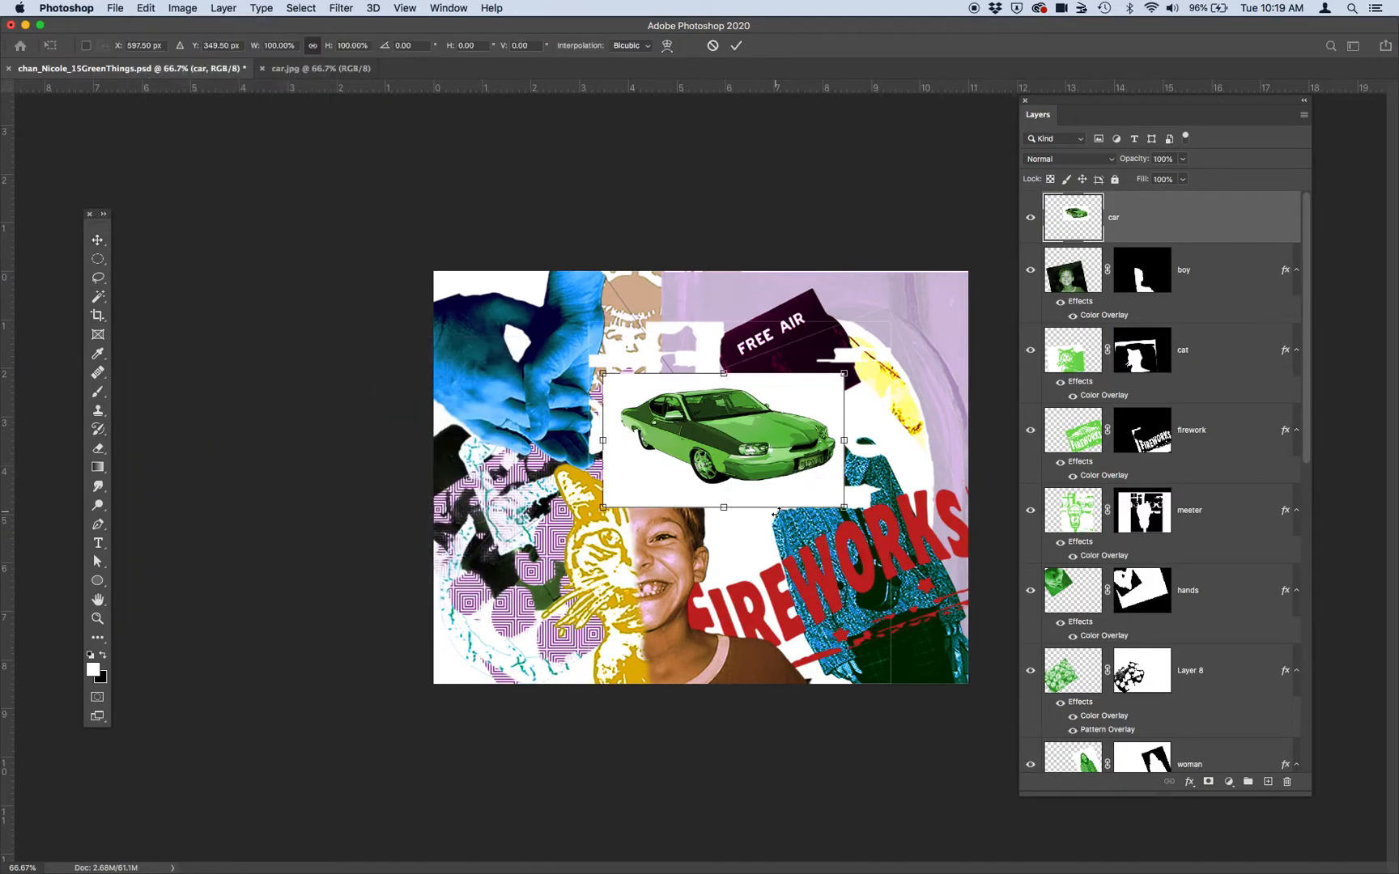
left_click_drag(860, 517, 856, 449)
left_click_drag(718, 450, 703, 476)
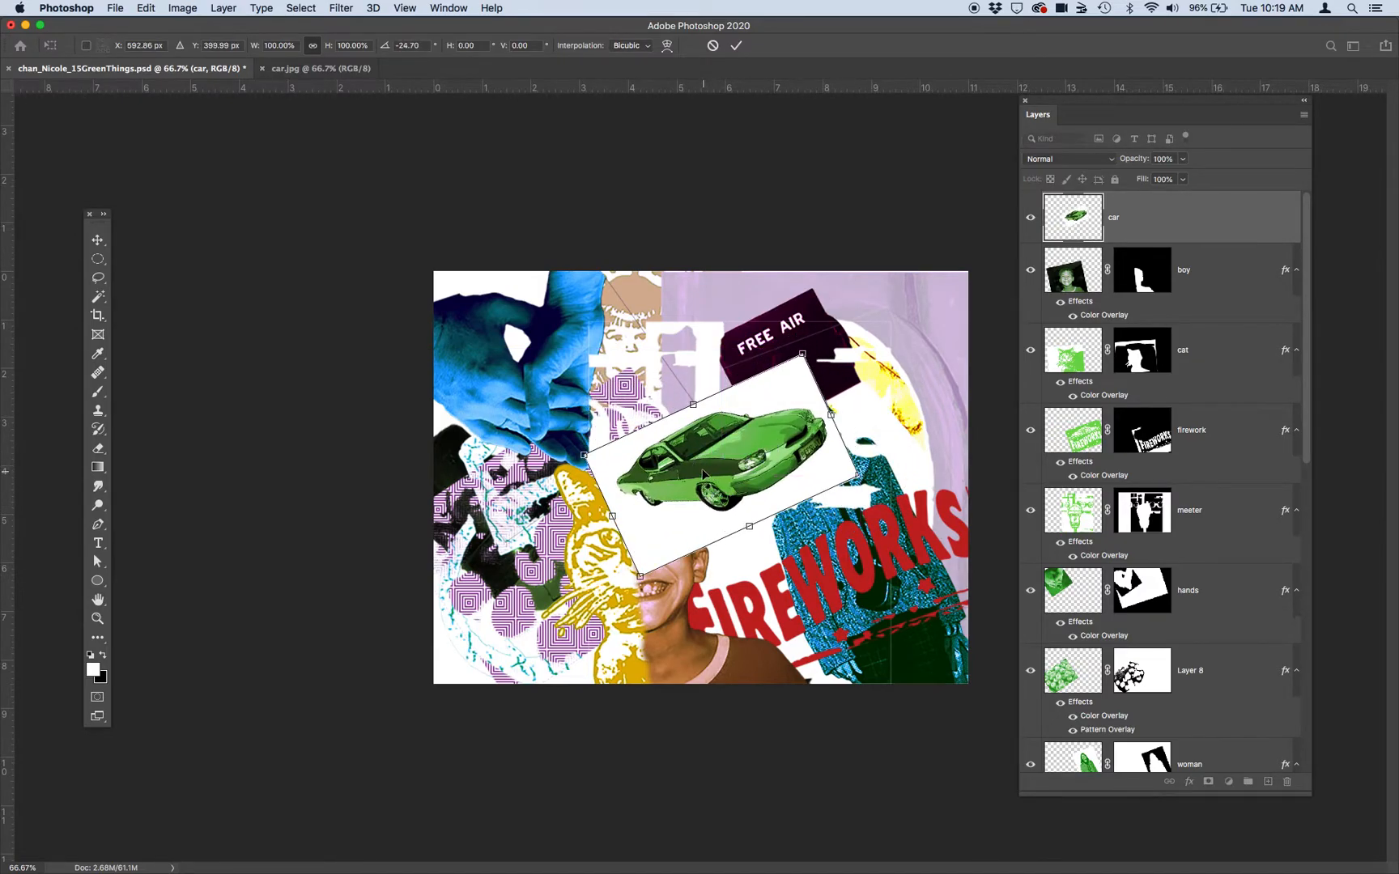
left_click(736, 46)
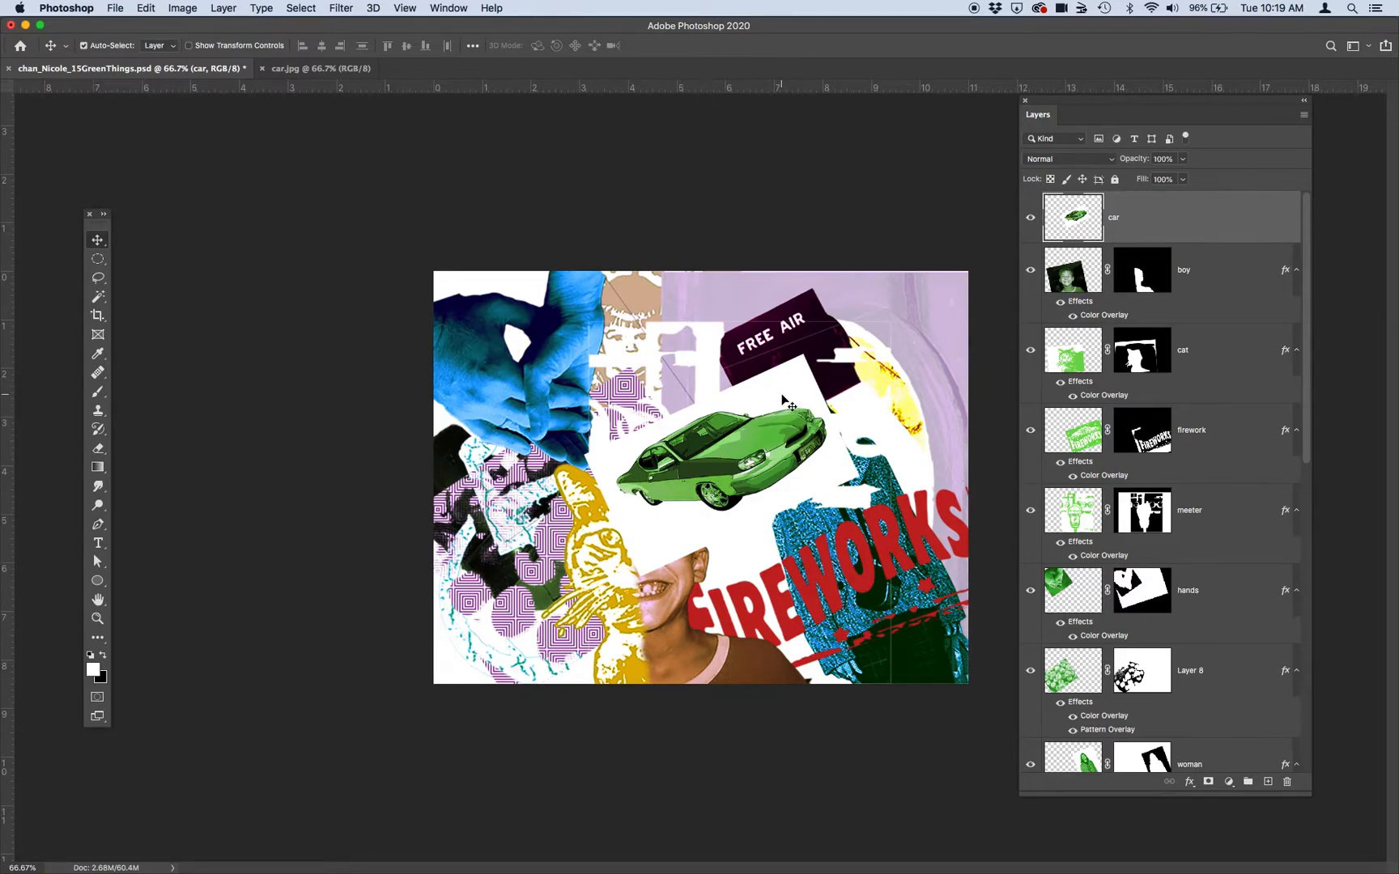
Select the white background around the car on the car layer with the Magic Wand tool
left_click(94, 300)
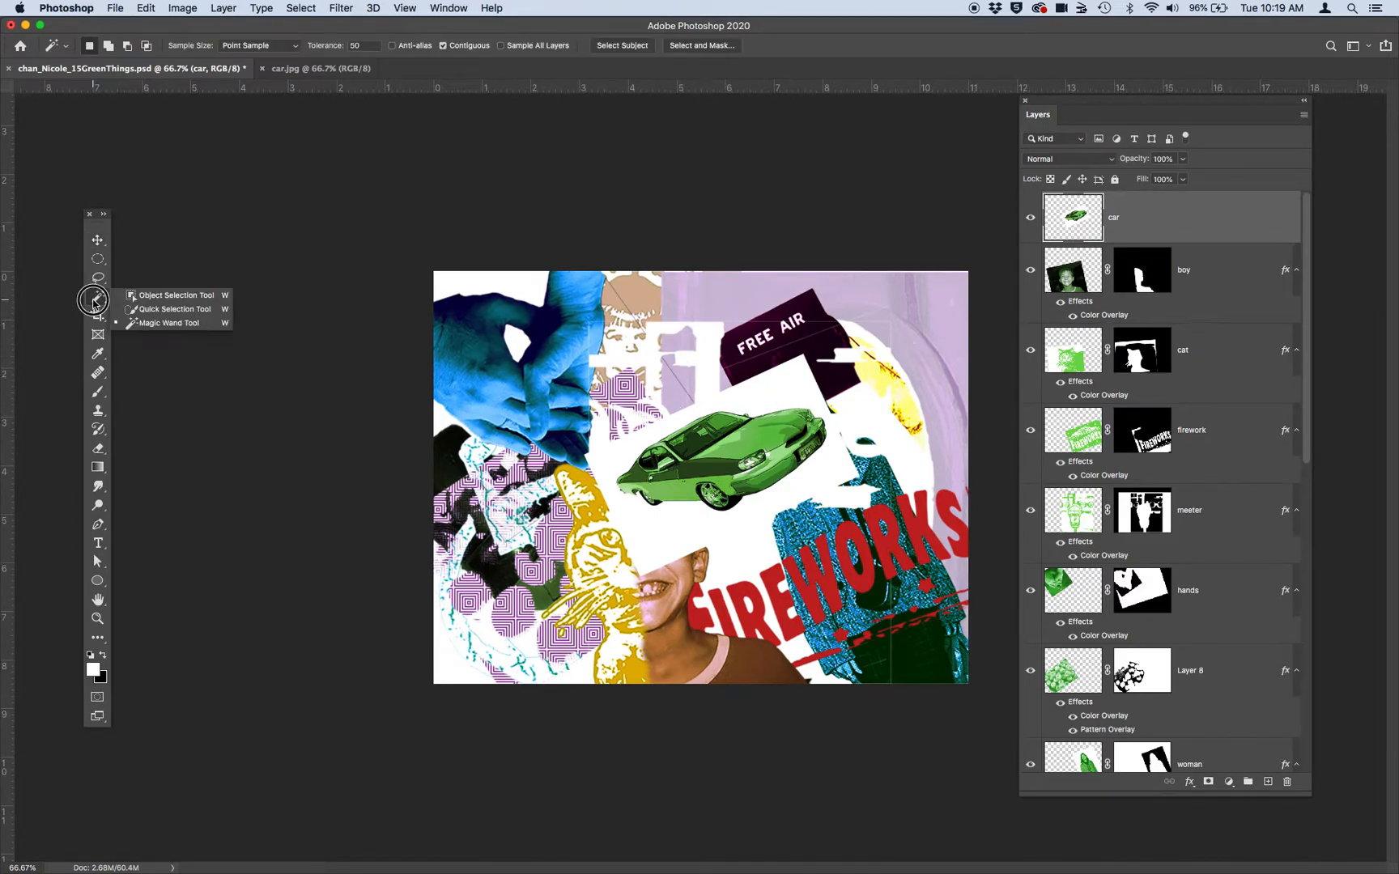
left_click(156, 325)
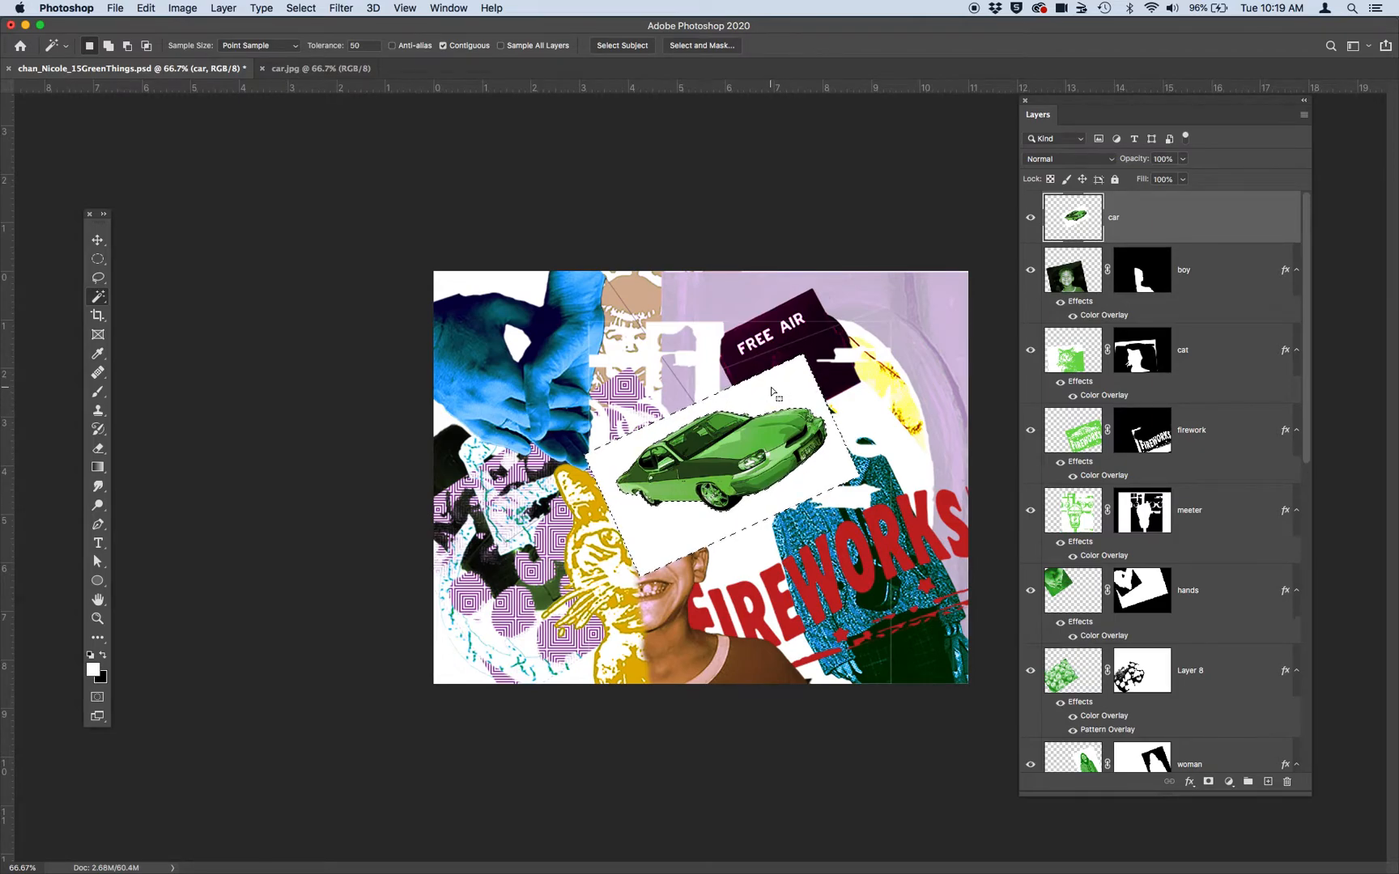
Try adding a layer mask to the car layer from the white-background selection and undo it
left_click(1209, 783)
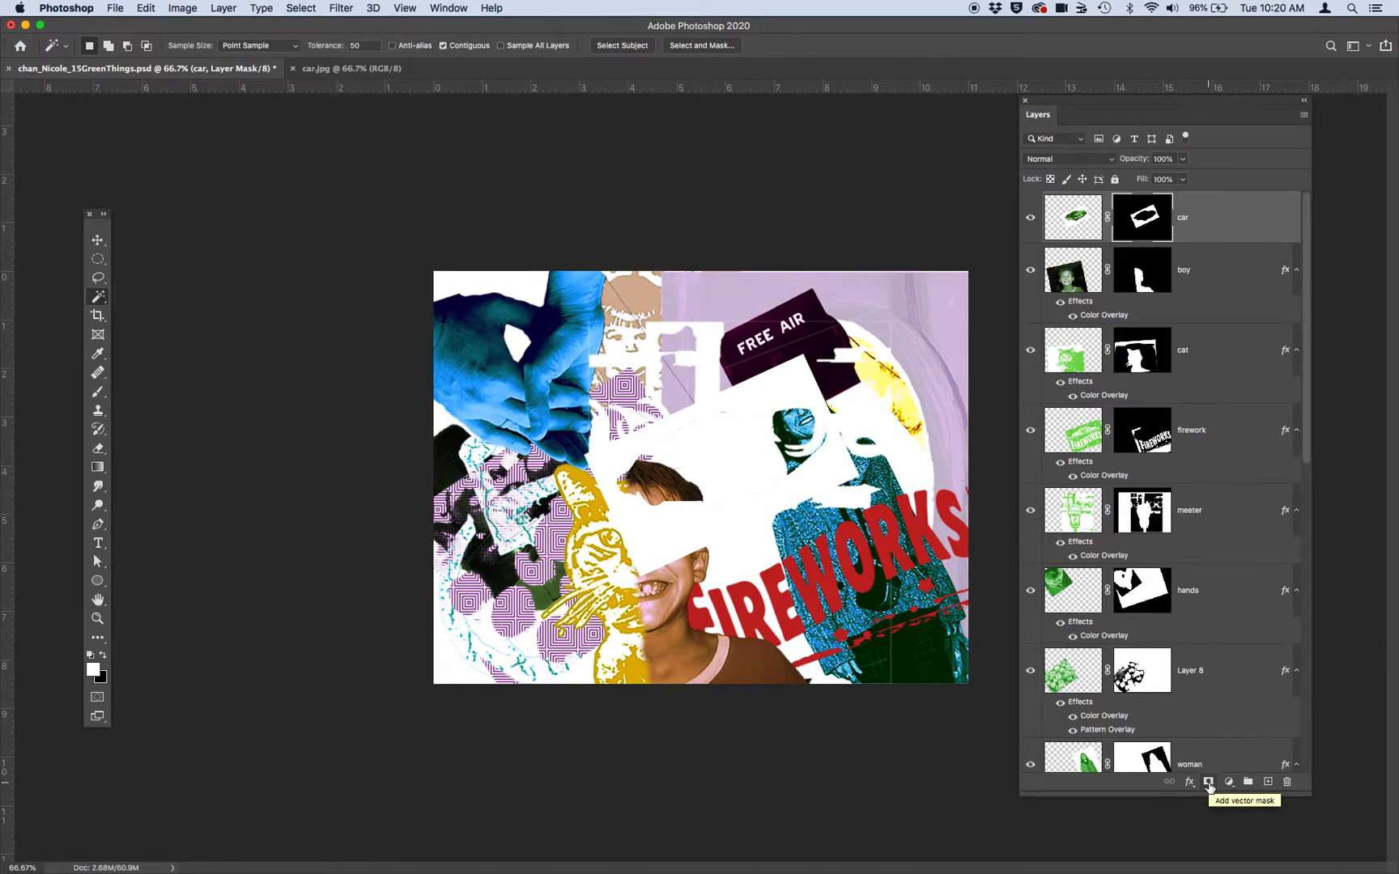
left_click(148, 8)
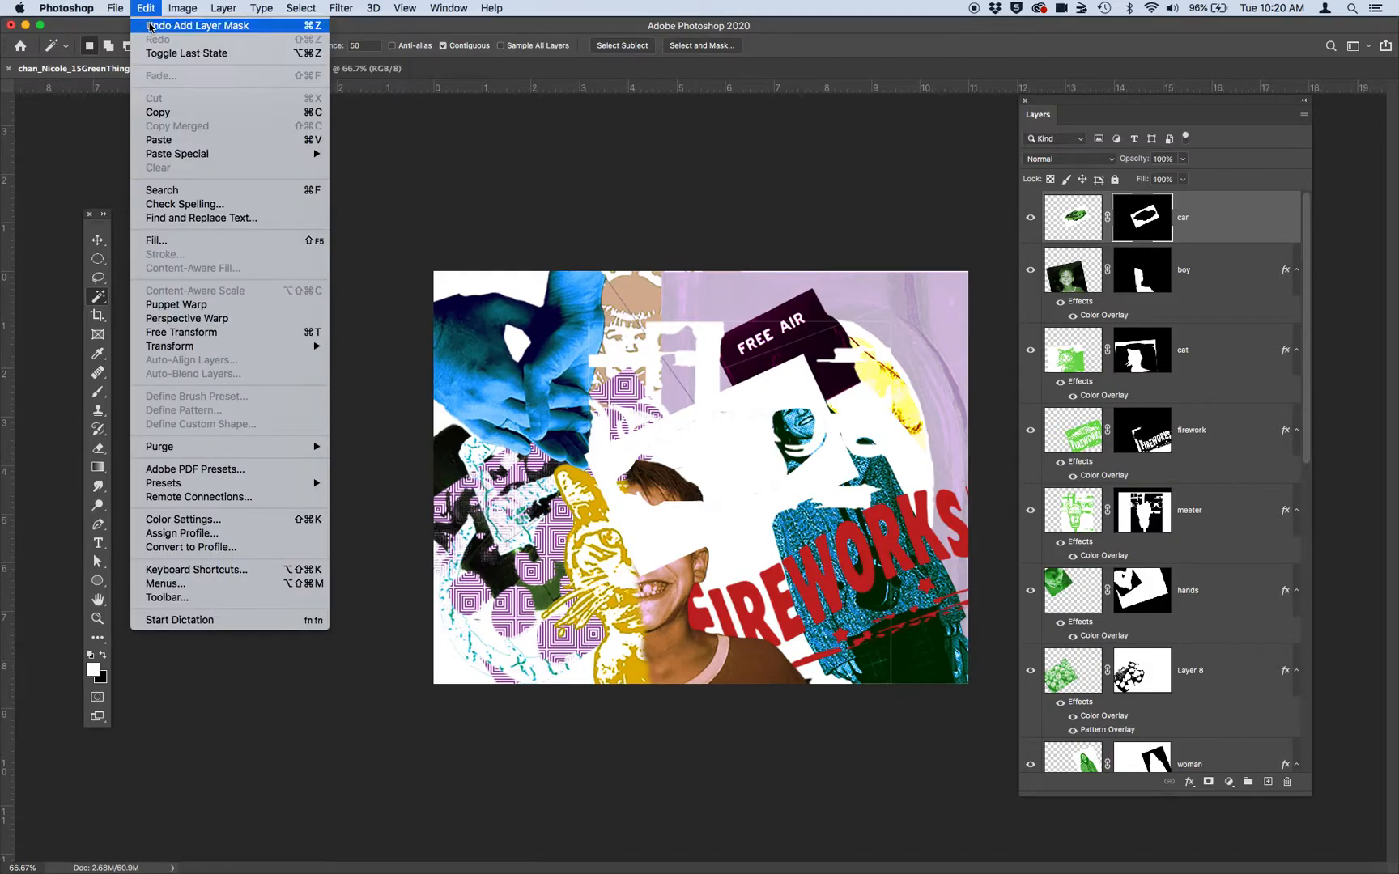
left_click(150, 27)
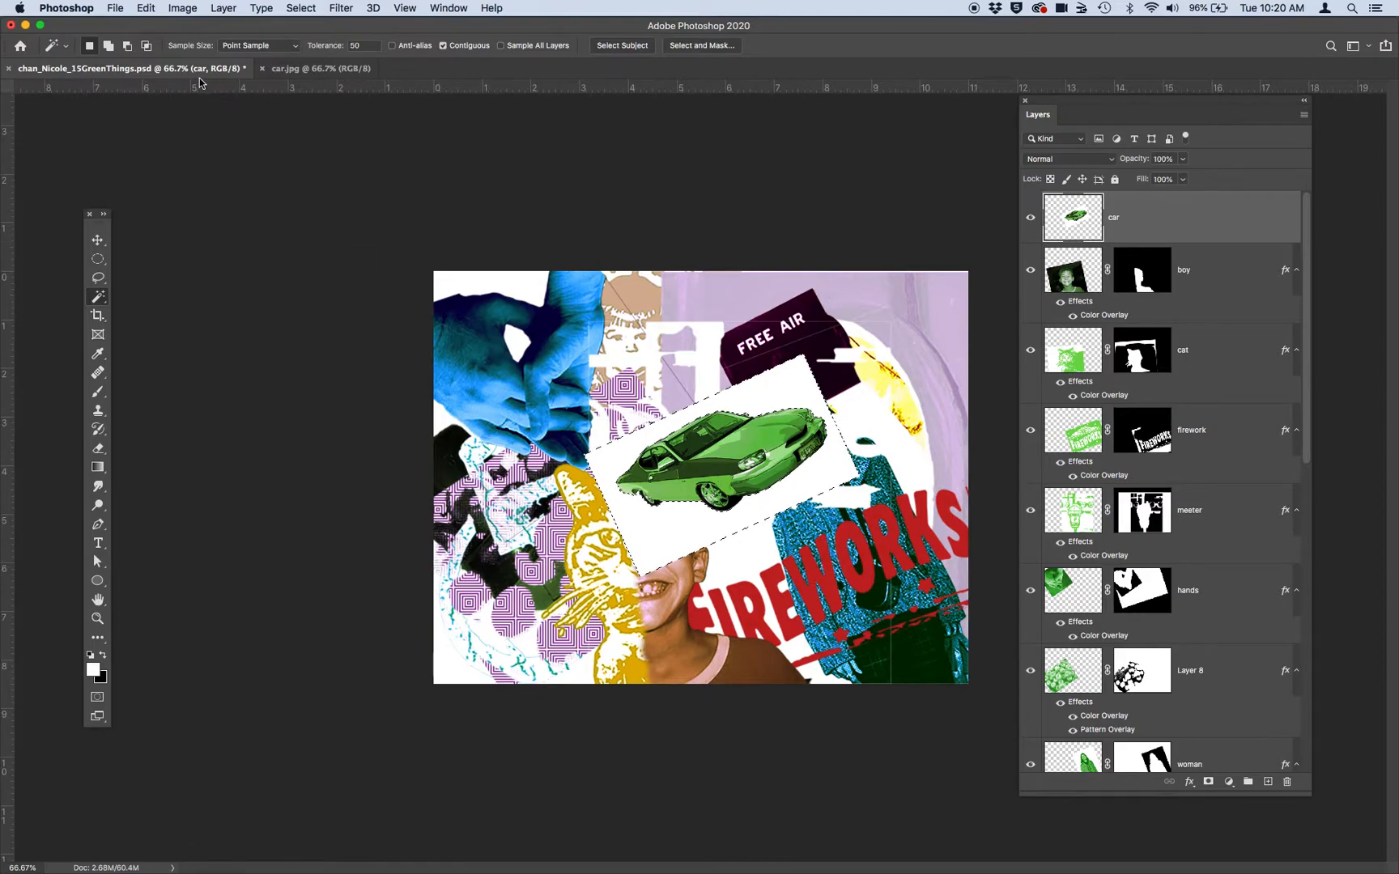
Invert the selection and add a layer mask from it to hide the car layer's white background
left_click(308, 7)
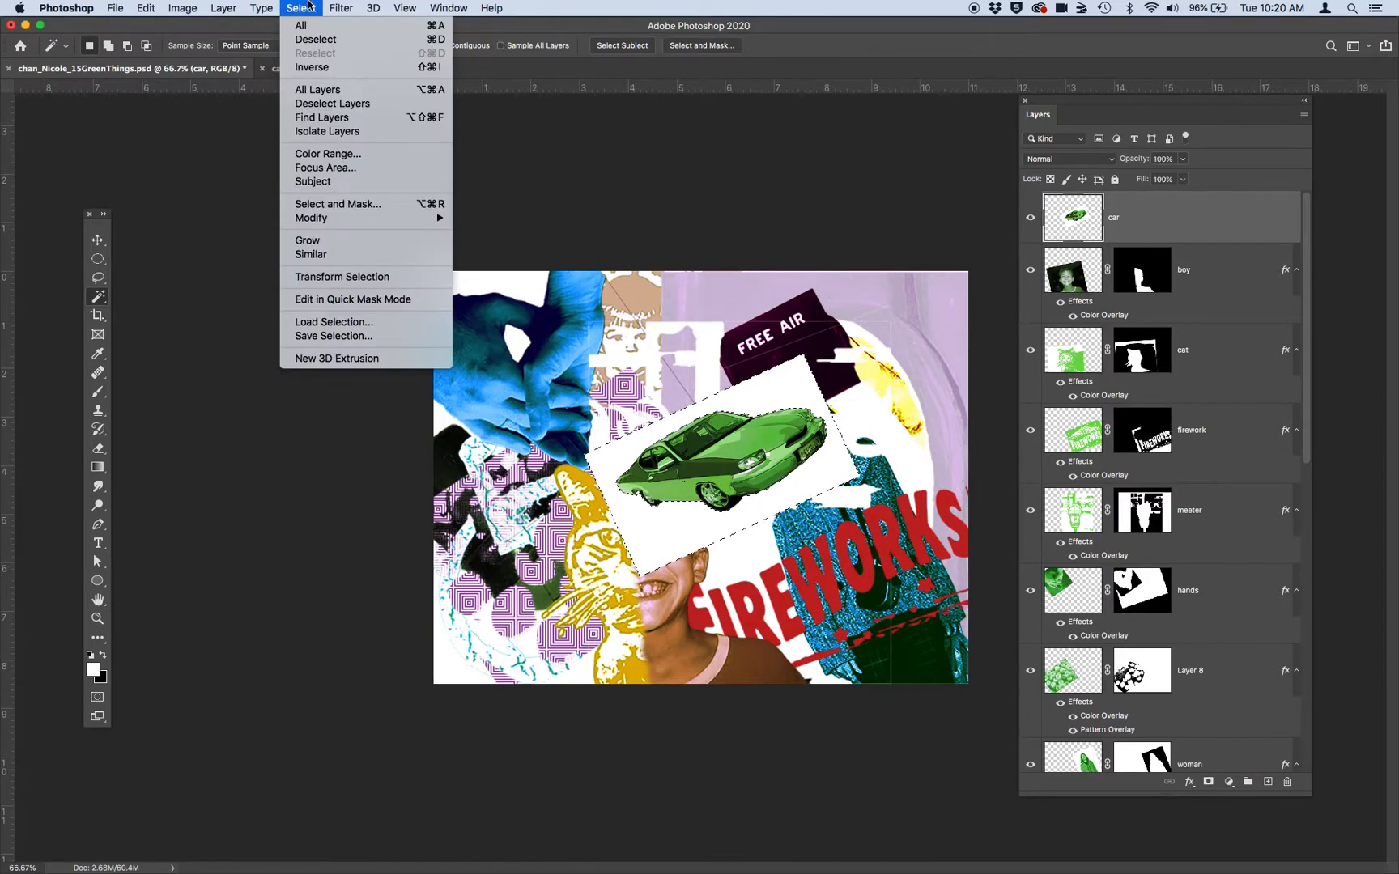
left_click(308, 72)
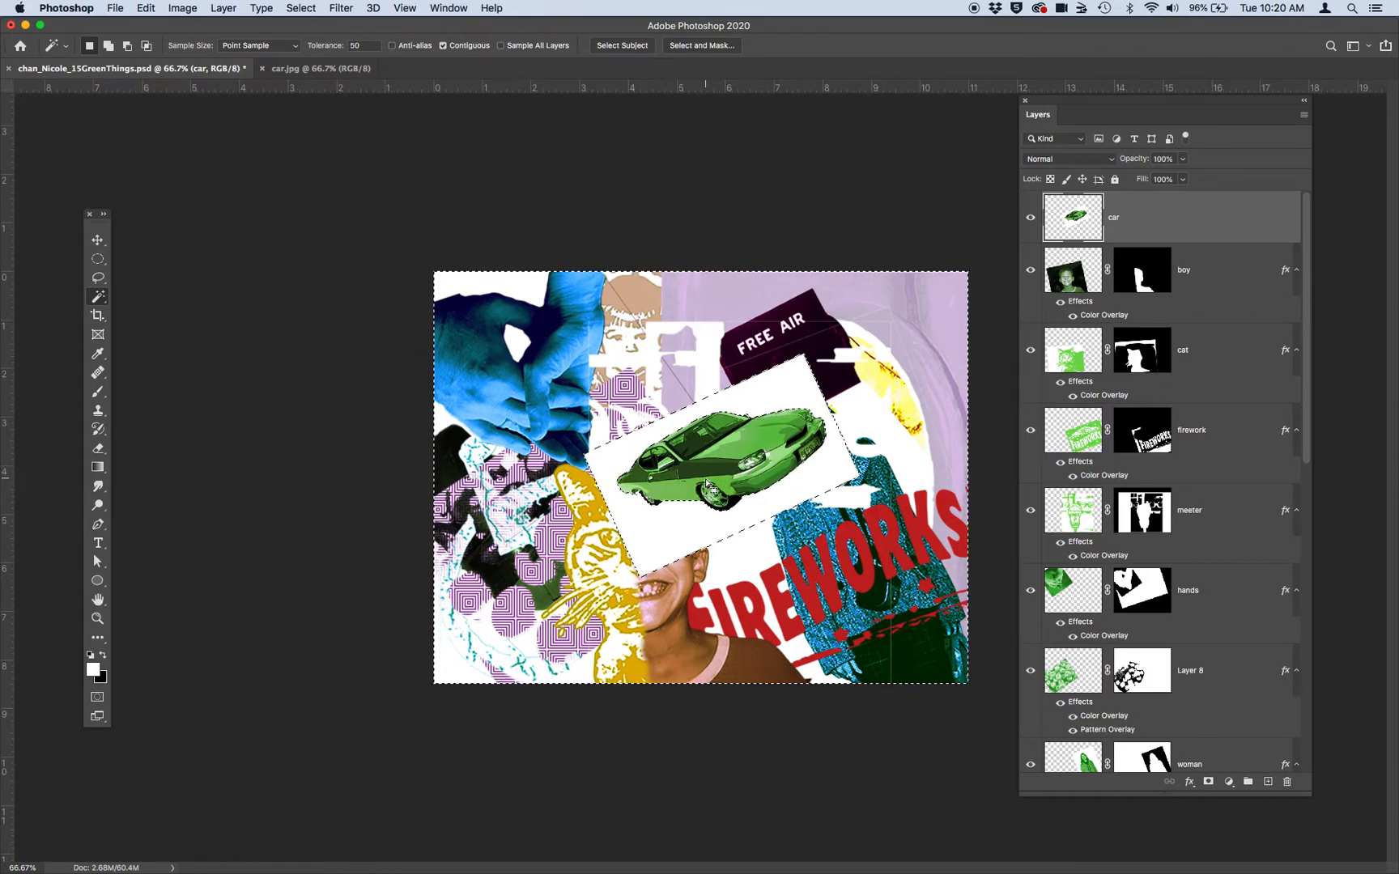
left_click(1209, 784)
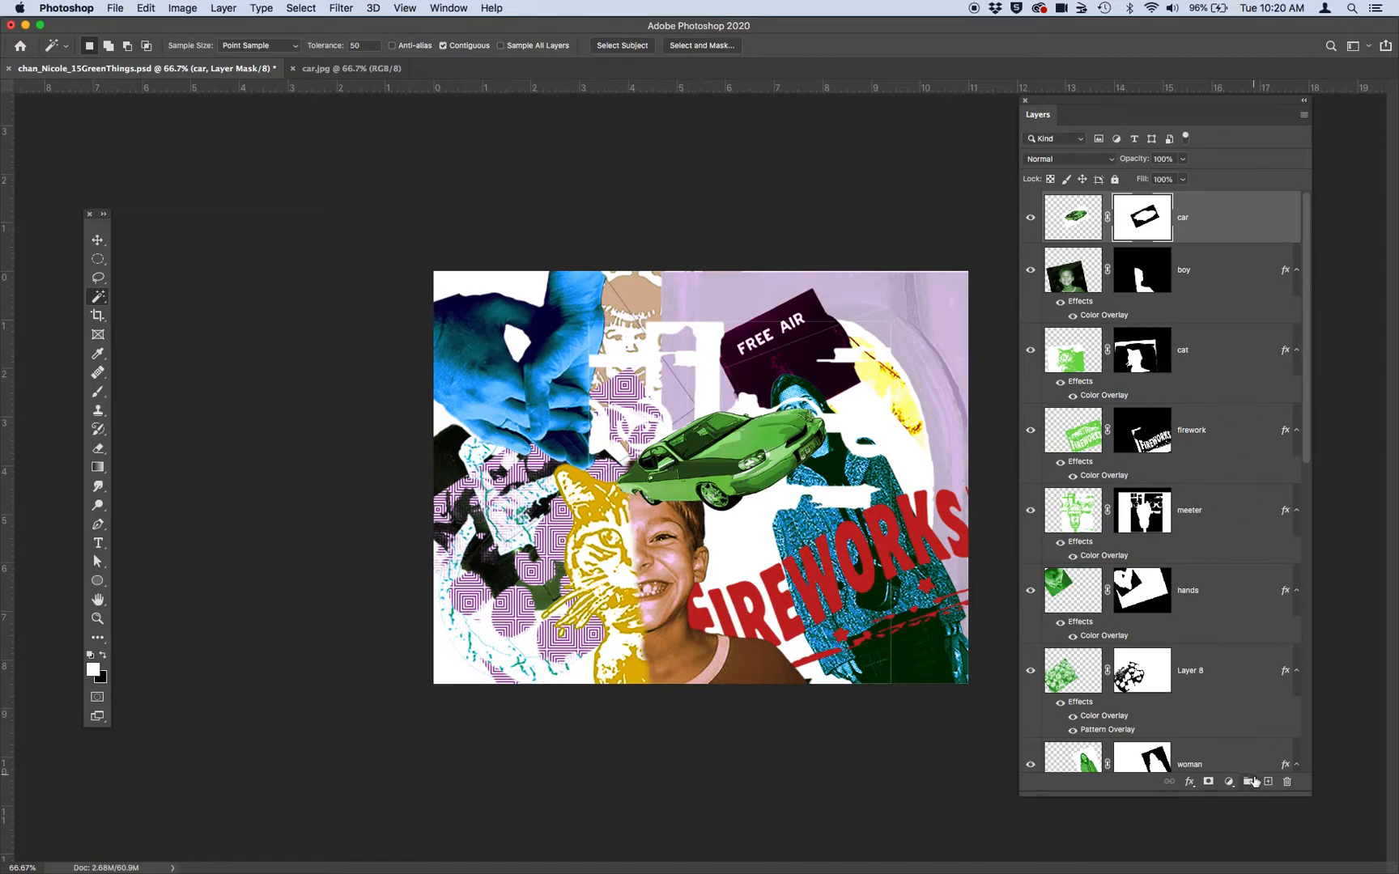
Add a Hue/Saturation adjustment layer above the car layer with hue at -180 and strongly increased saturation
left_click(1228, 781)
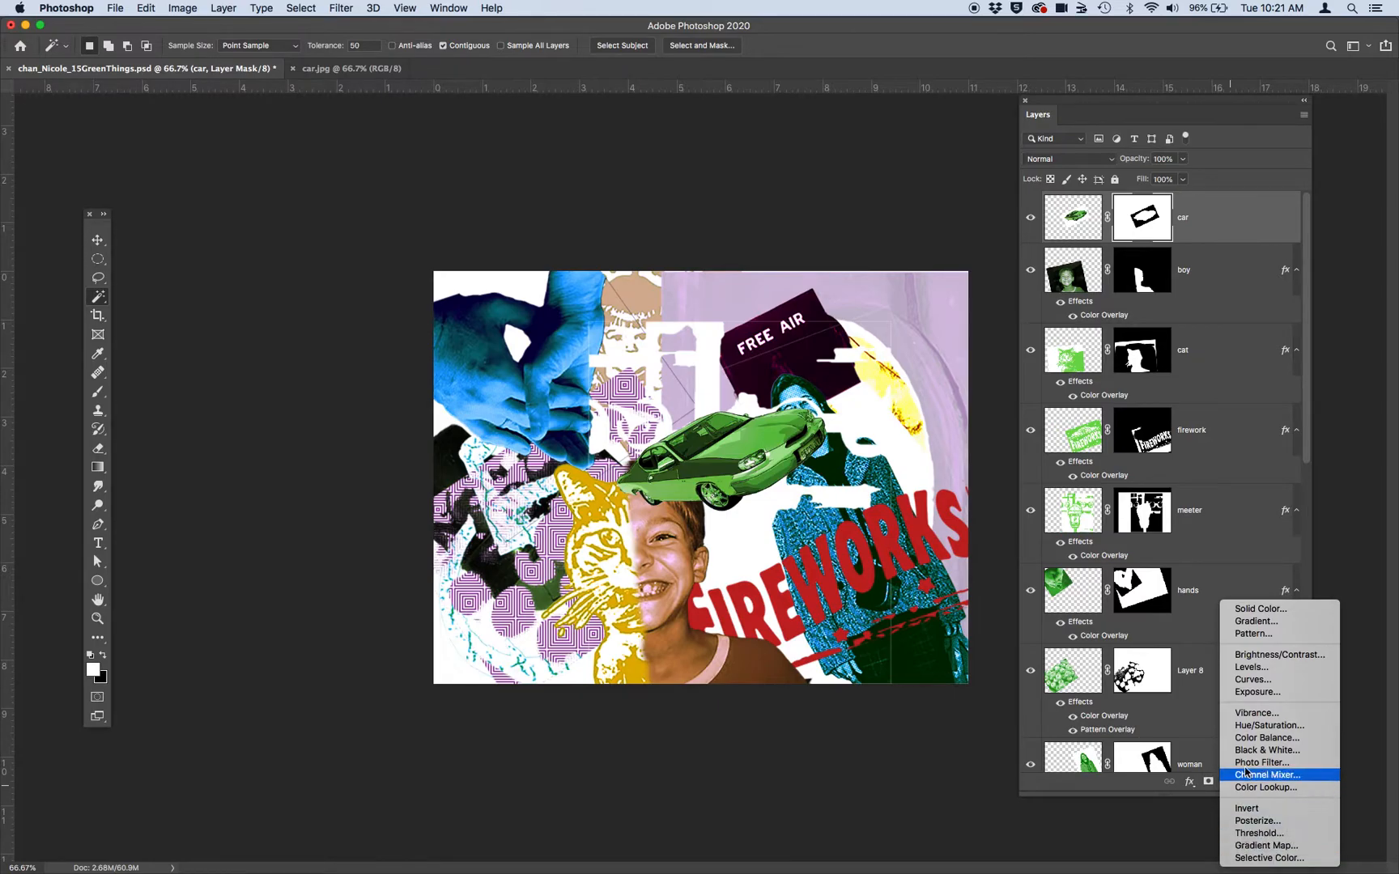
left_click(1260, 726)
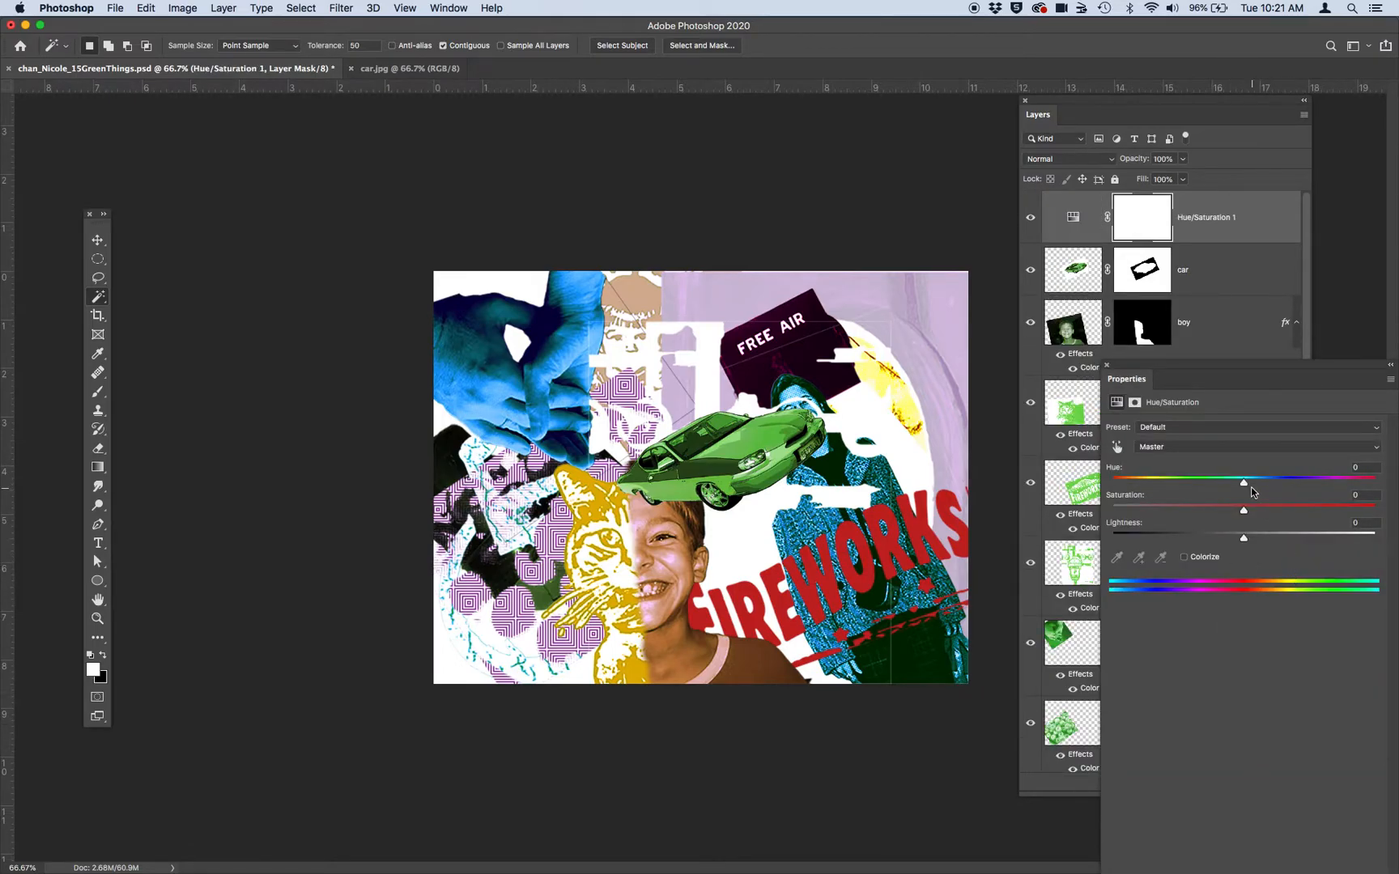
left_click_drag(1245, 484, 1111, 490)
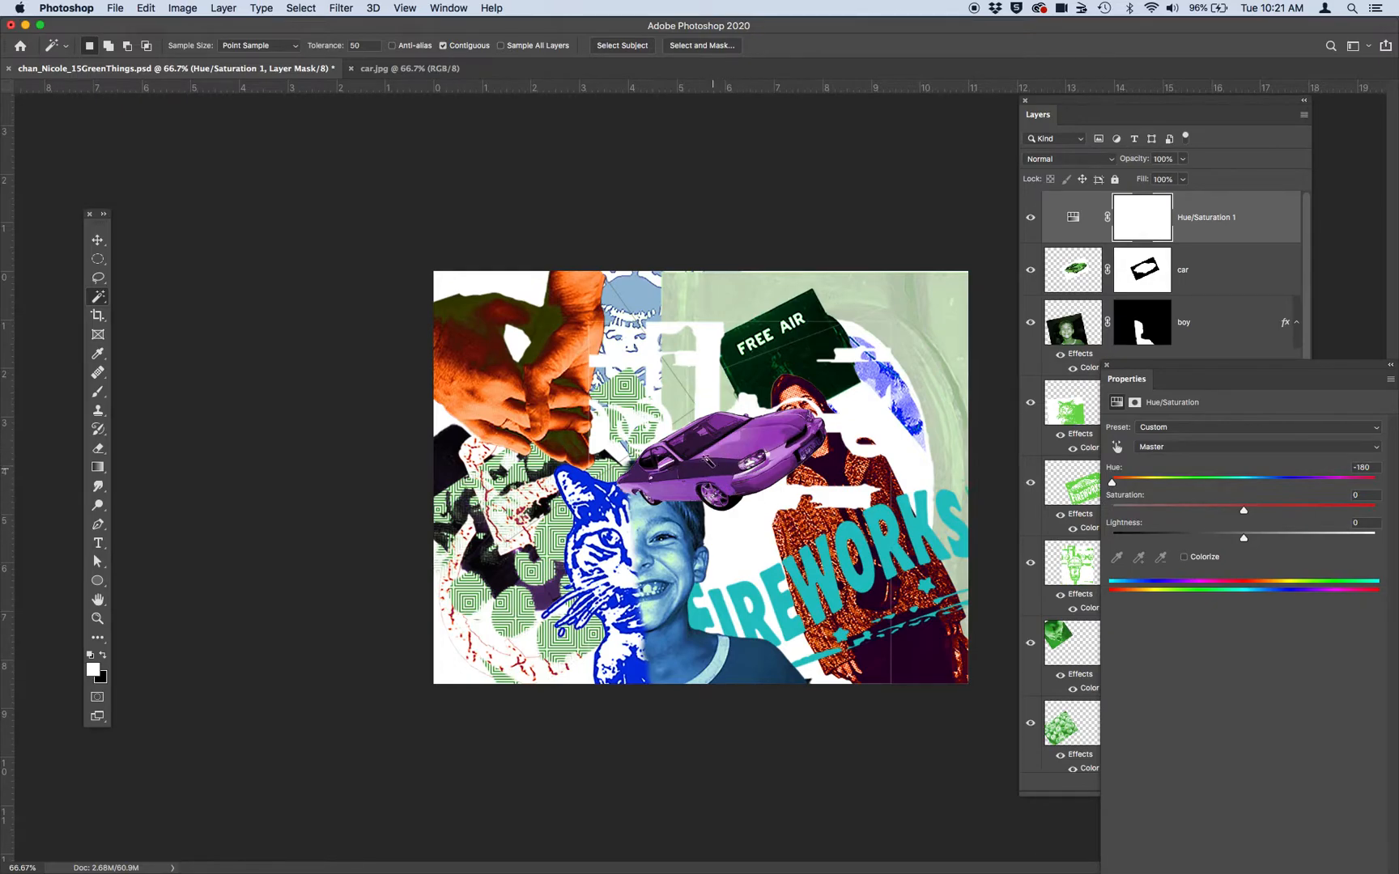
left_click_drag(1243, 511, 1340, 503)
Clip the Hue/Saturation adjustment layer to the car layer with a clipping mask
left_click_drag(1145, 366, 1251, 345)
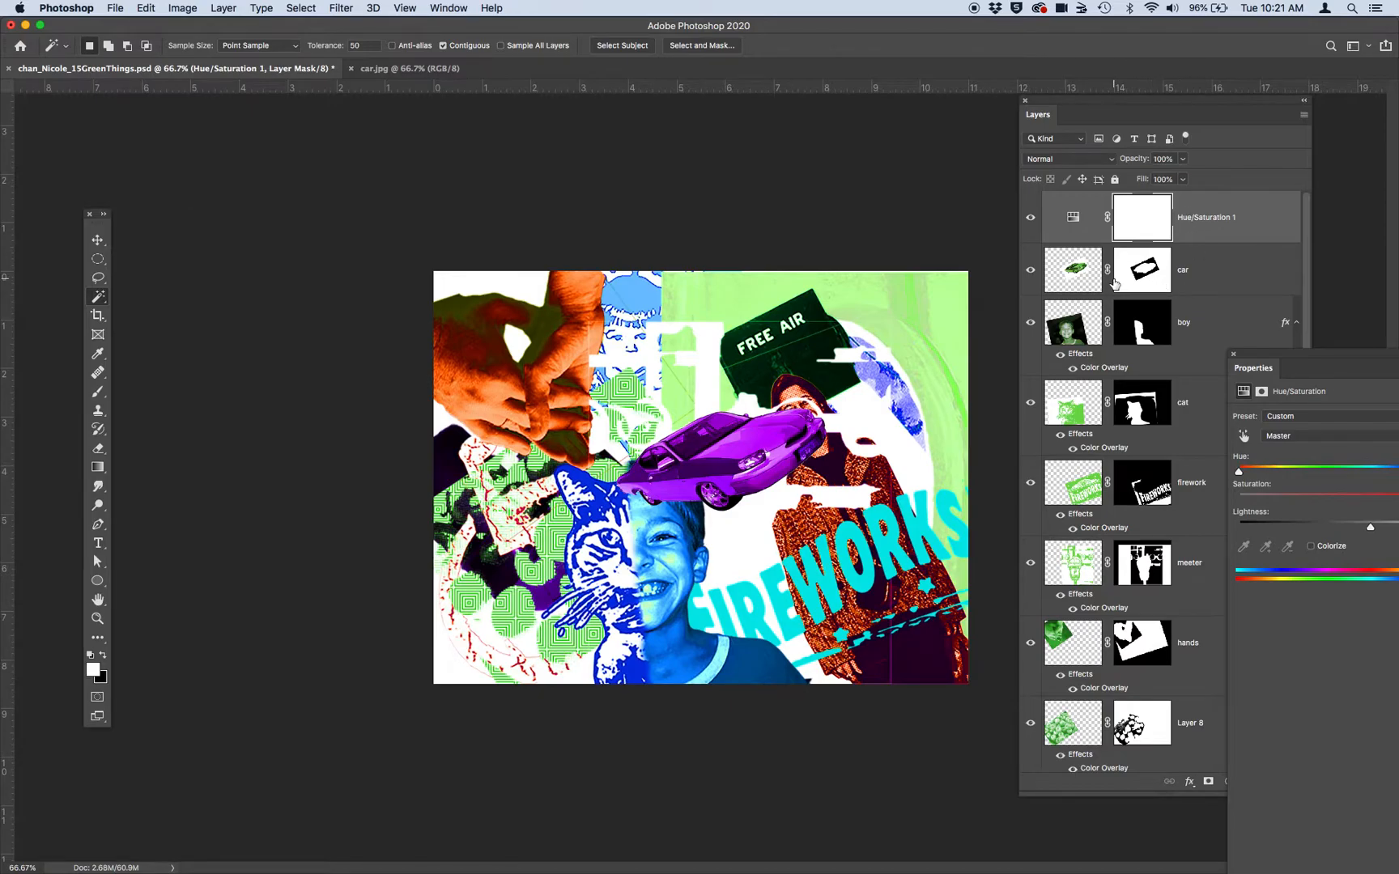
left_click_drag(1273, 354, 1397, 368)
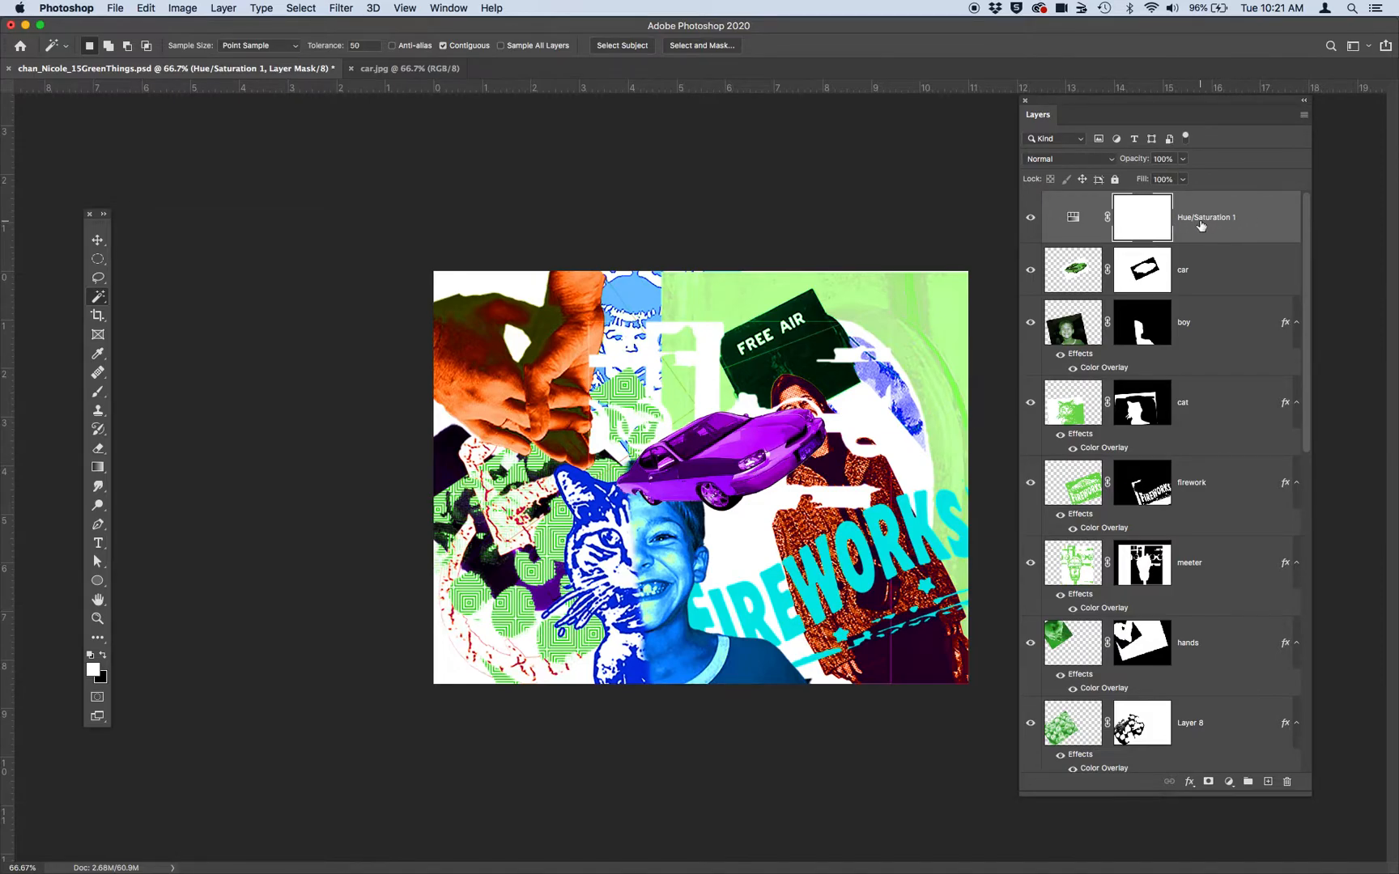
left_click(1303, 117)
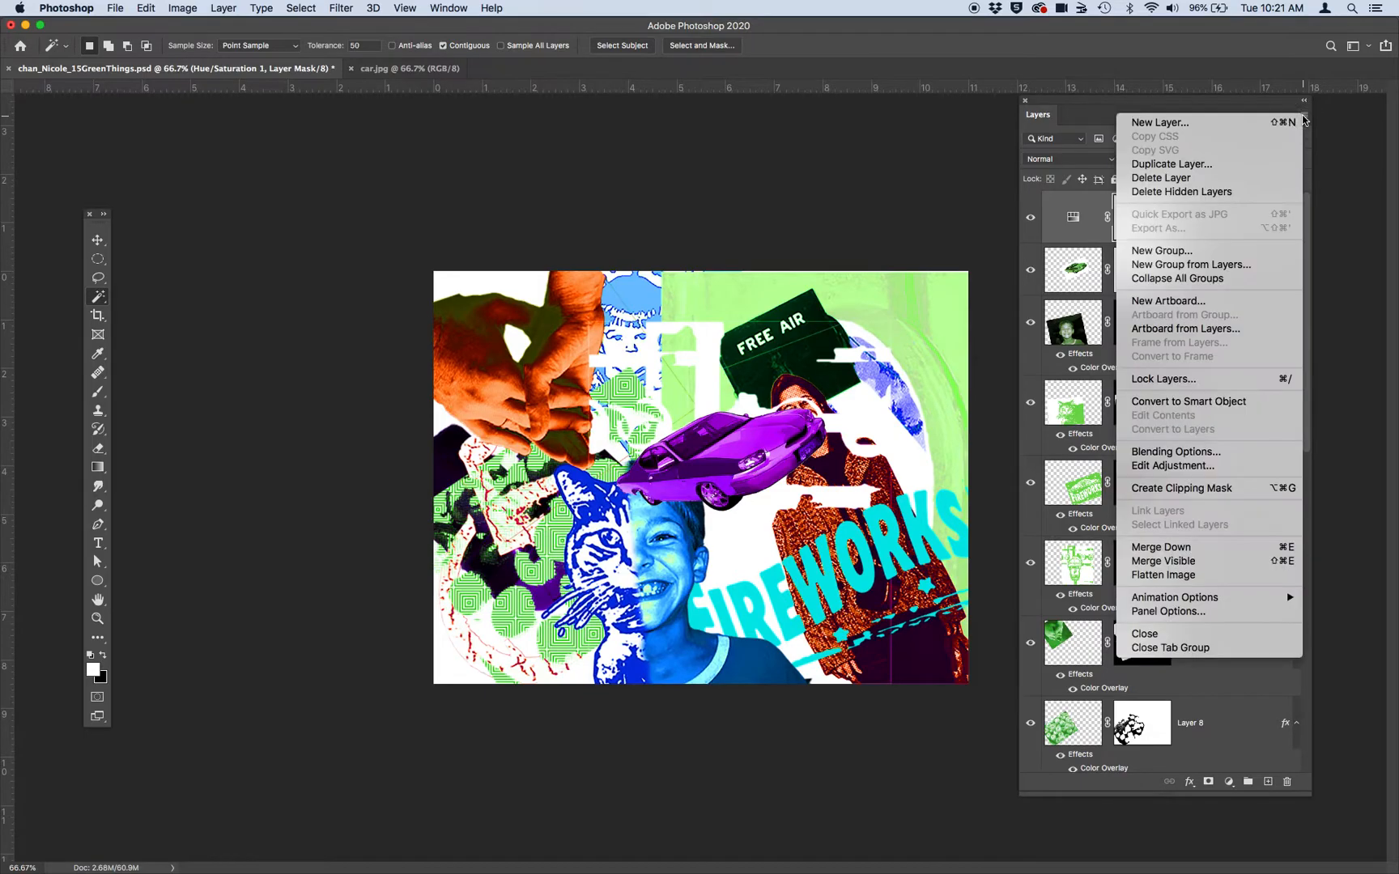
left_click(1199, 488)
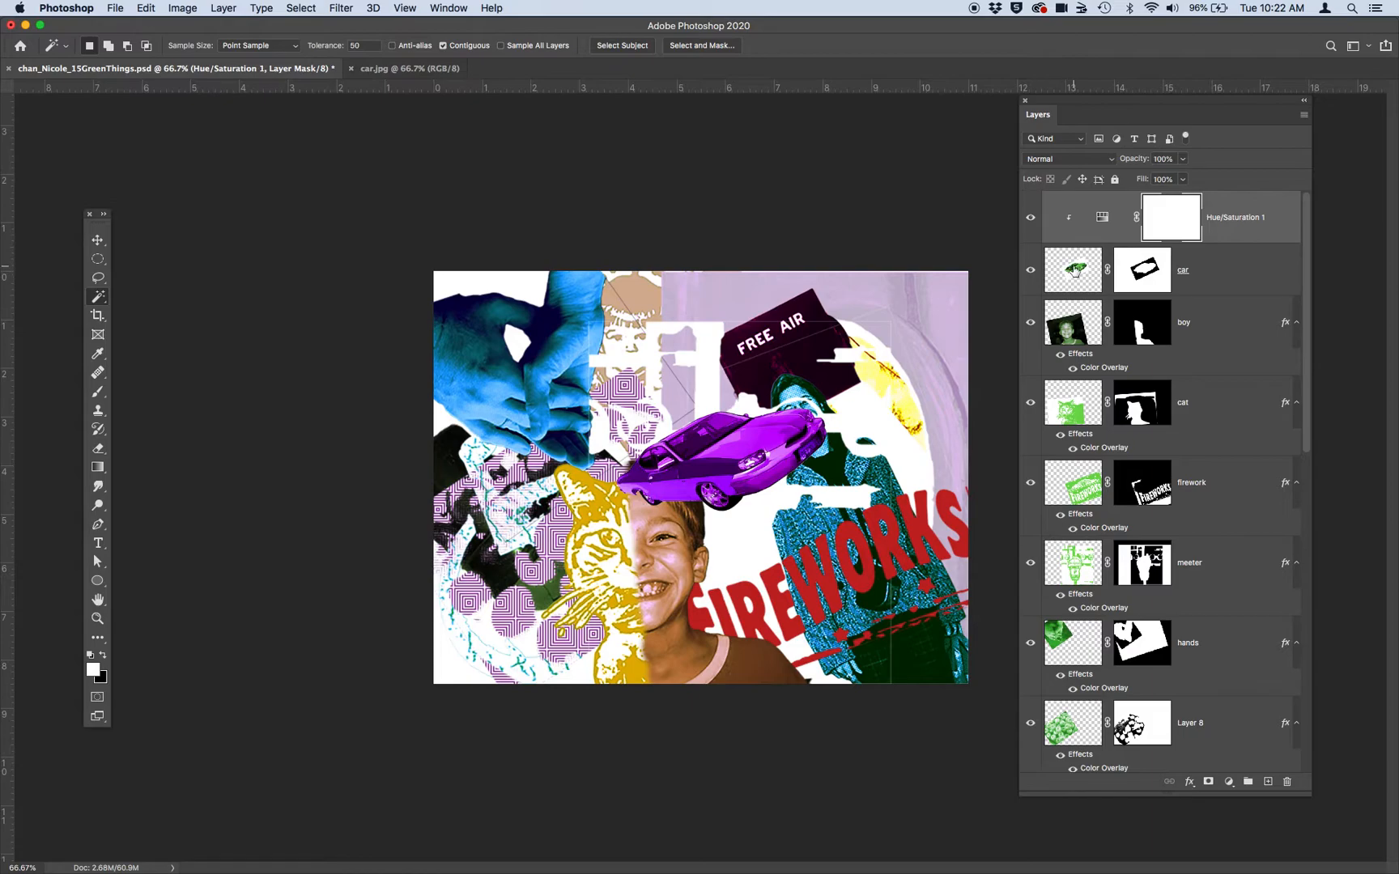
Toggle the Hue/Saturation layer's visibility to compare the car's original and adjusted colors
left_click(1030, 218)
left_click(1030, 221)
left_click(1030, 221)
left_click(1029, 222)
left_click(1028, 222)
left_click(1030, 219)
Make the hidden grass layer just above the Background visible
scroll(1159, 453, "down", 5)
scroll(1159, 461, "down", 10)
scroll(1159, 461, "down", 5)
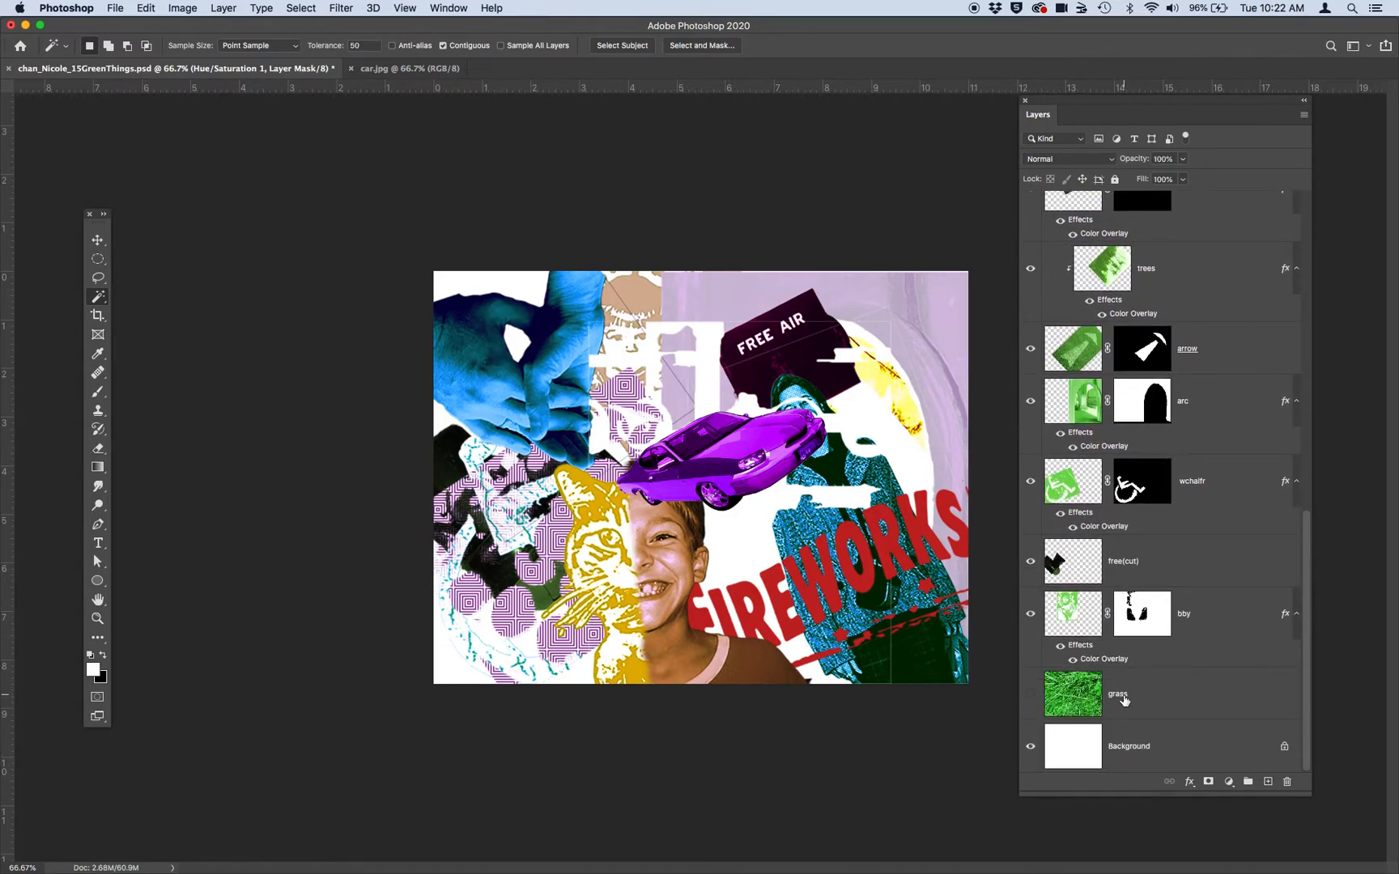
left_click(1030, 695)
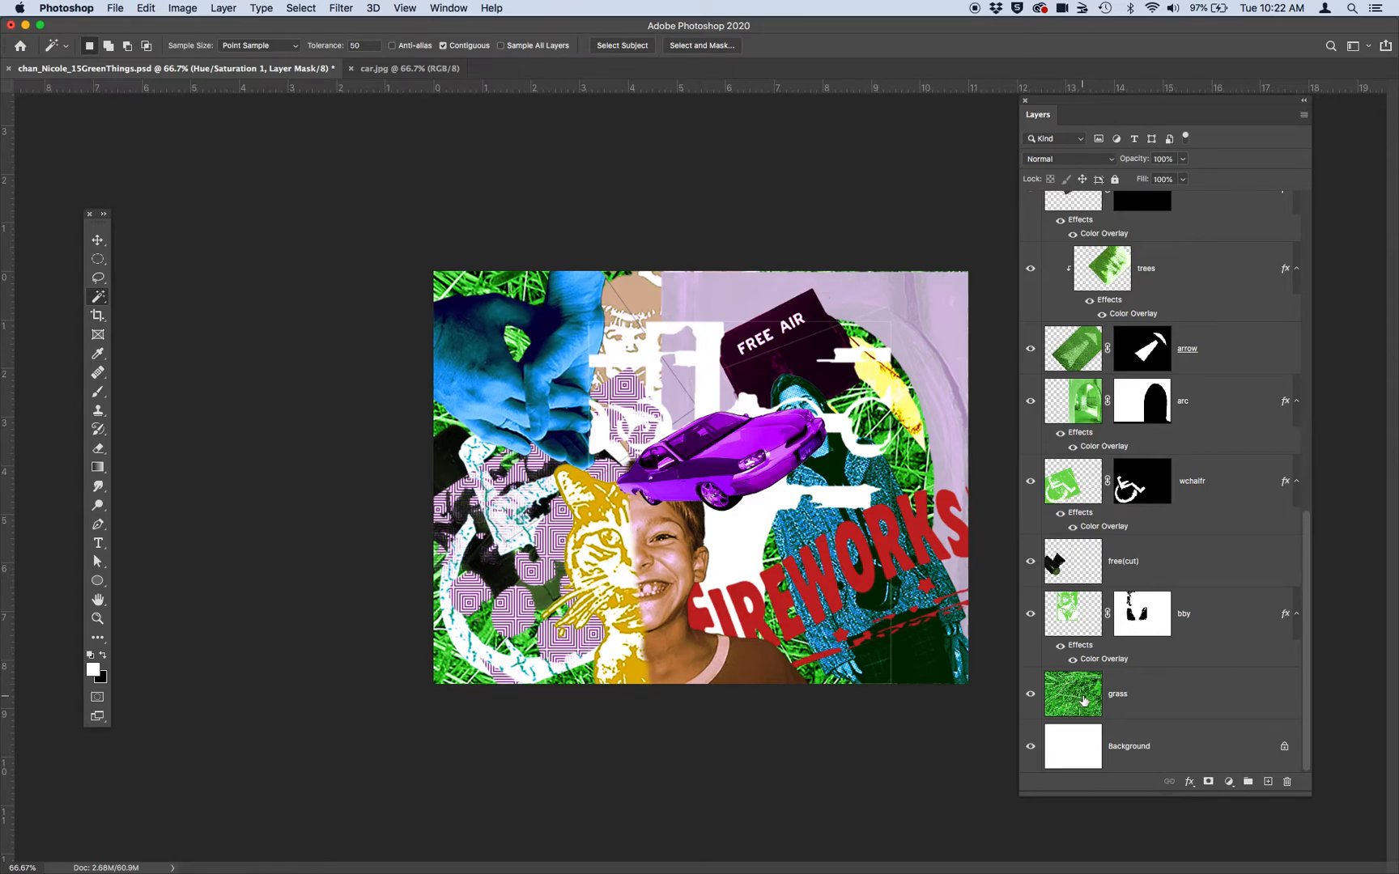
Add a purple Color Overlay effect to the grass layer and set its opacity to 100%
left_click(1155, 697)
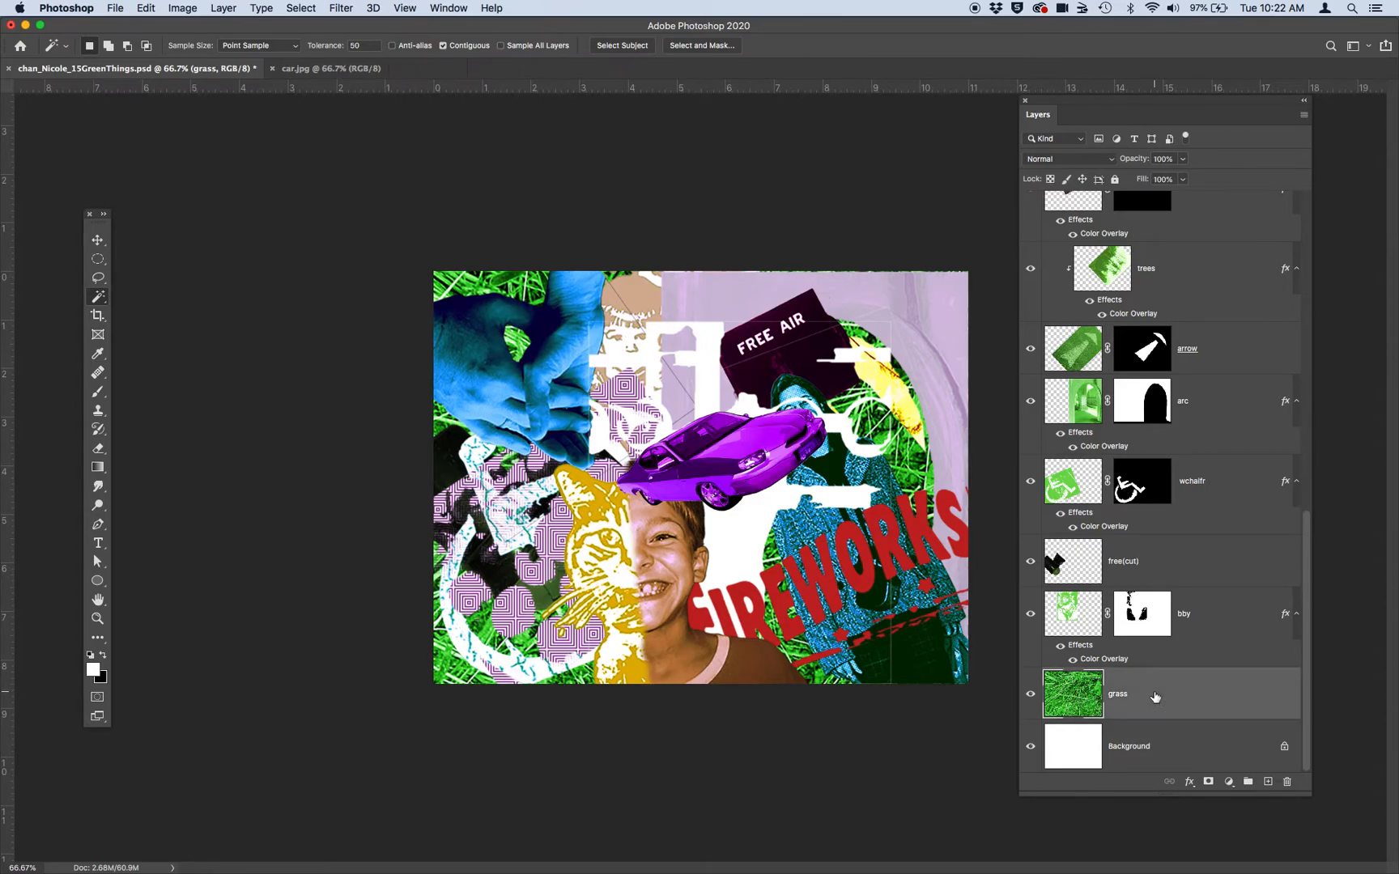
left_click(1188, 782)
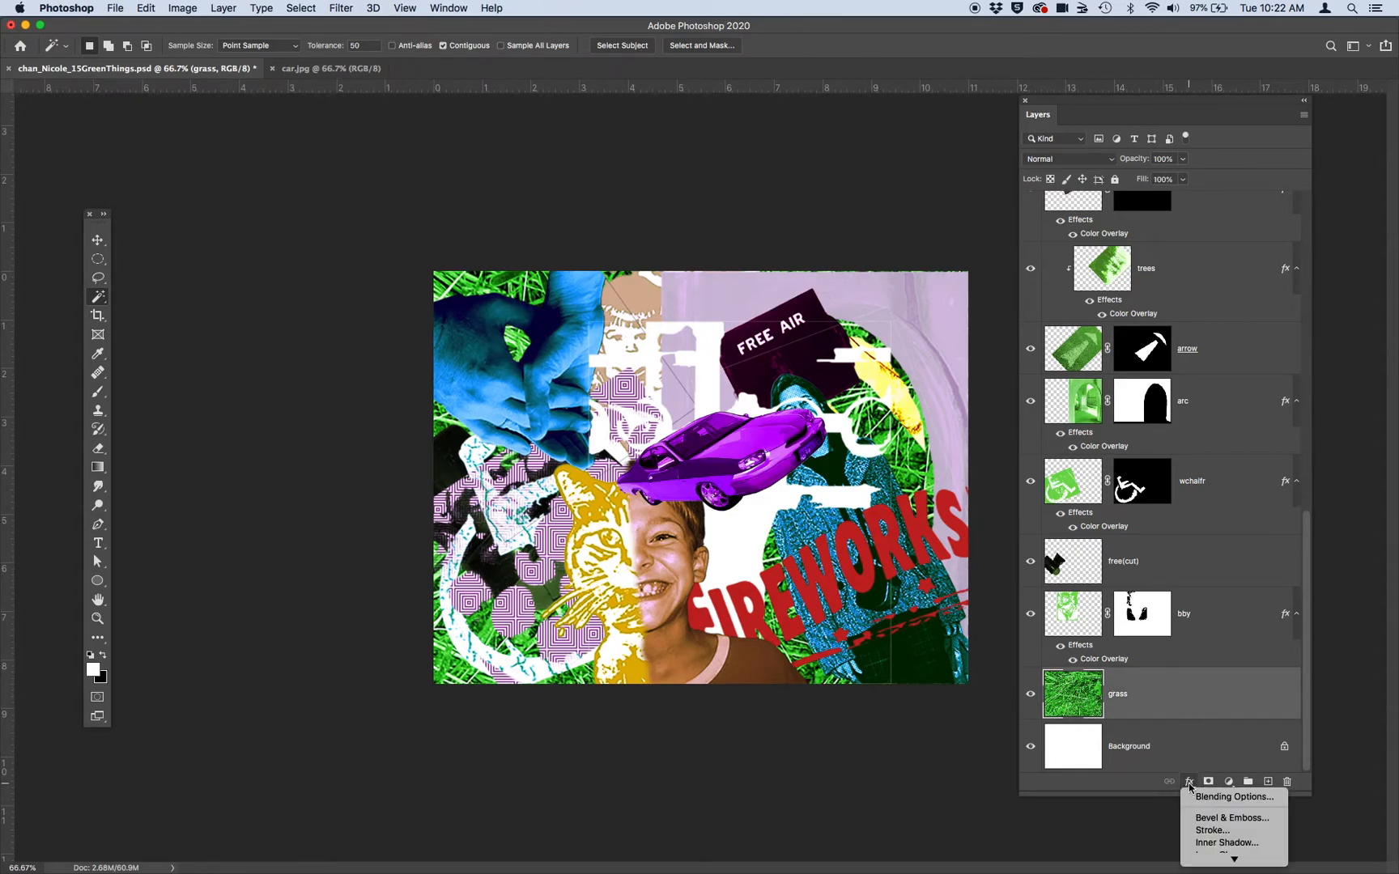
mouse_move(1232, 859)
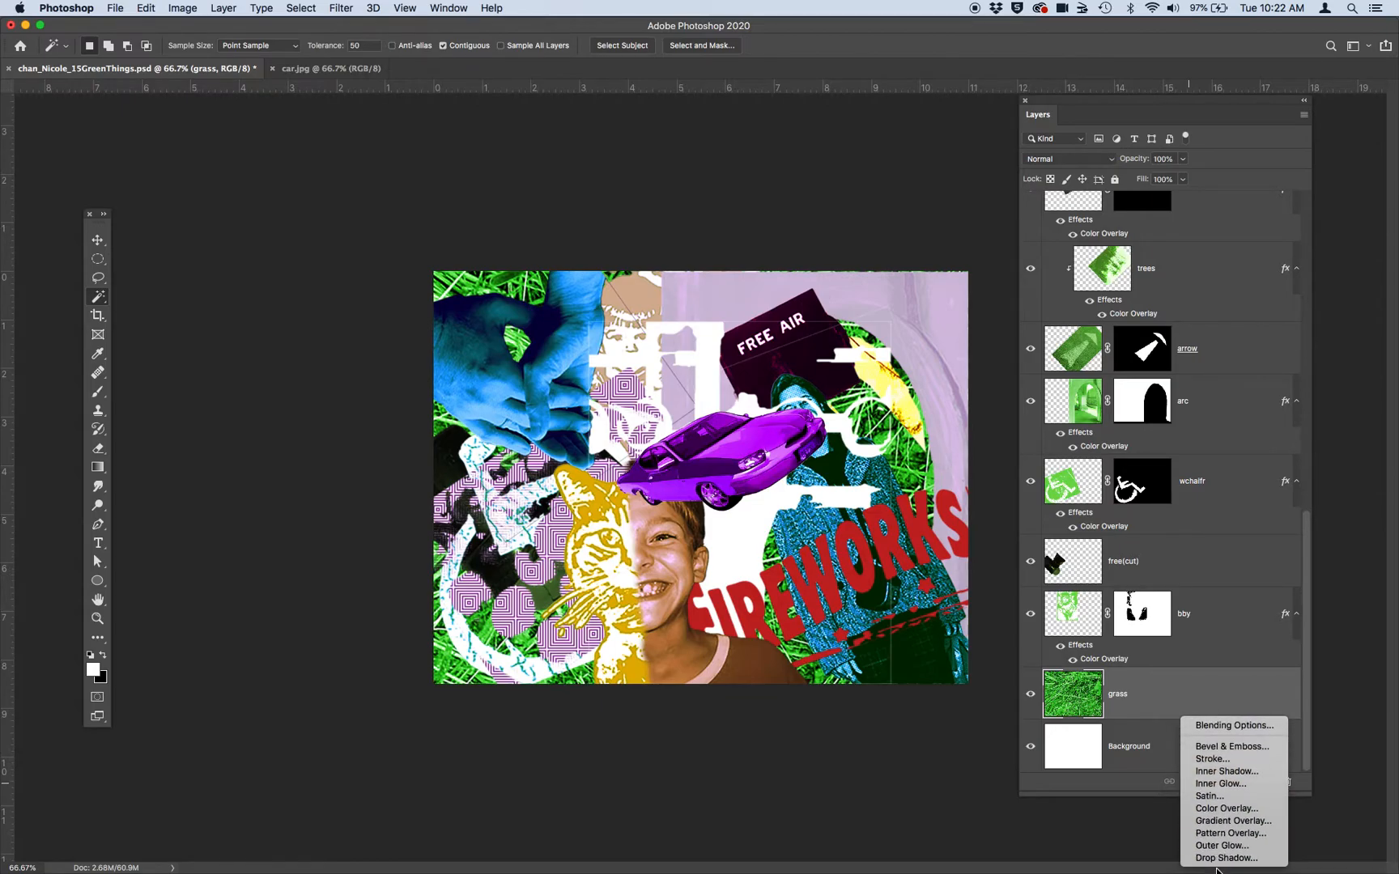
left_click(1218, 810)
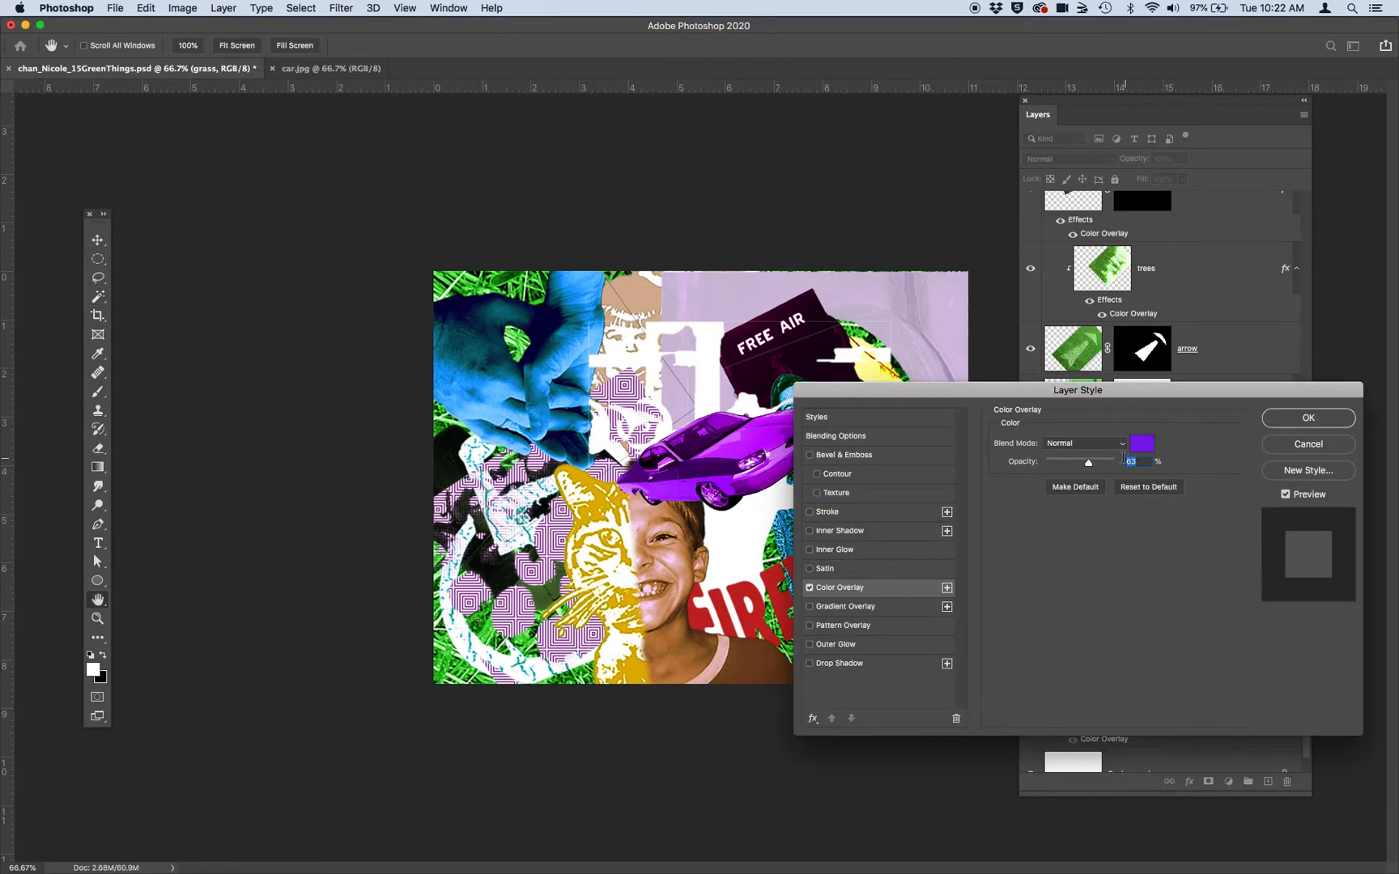
left_click_drag(1089, 467, 1118, 463)
Try the Dissolve blend mode on the grass layer's Color Overlay and return it to Normal
left_click(1097, 443)
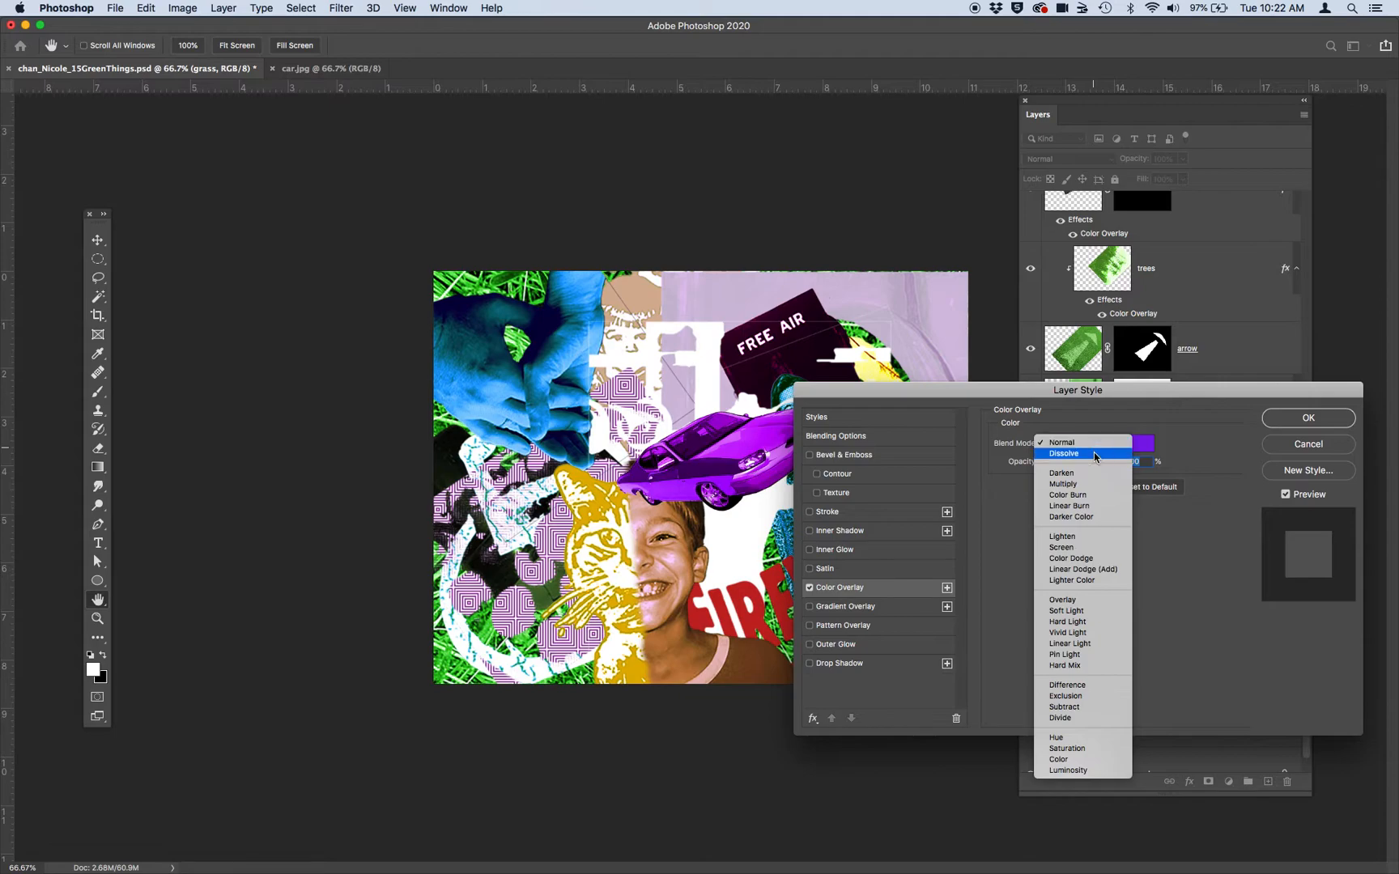
left_click(1094, 456)
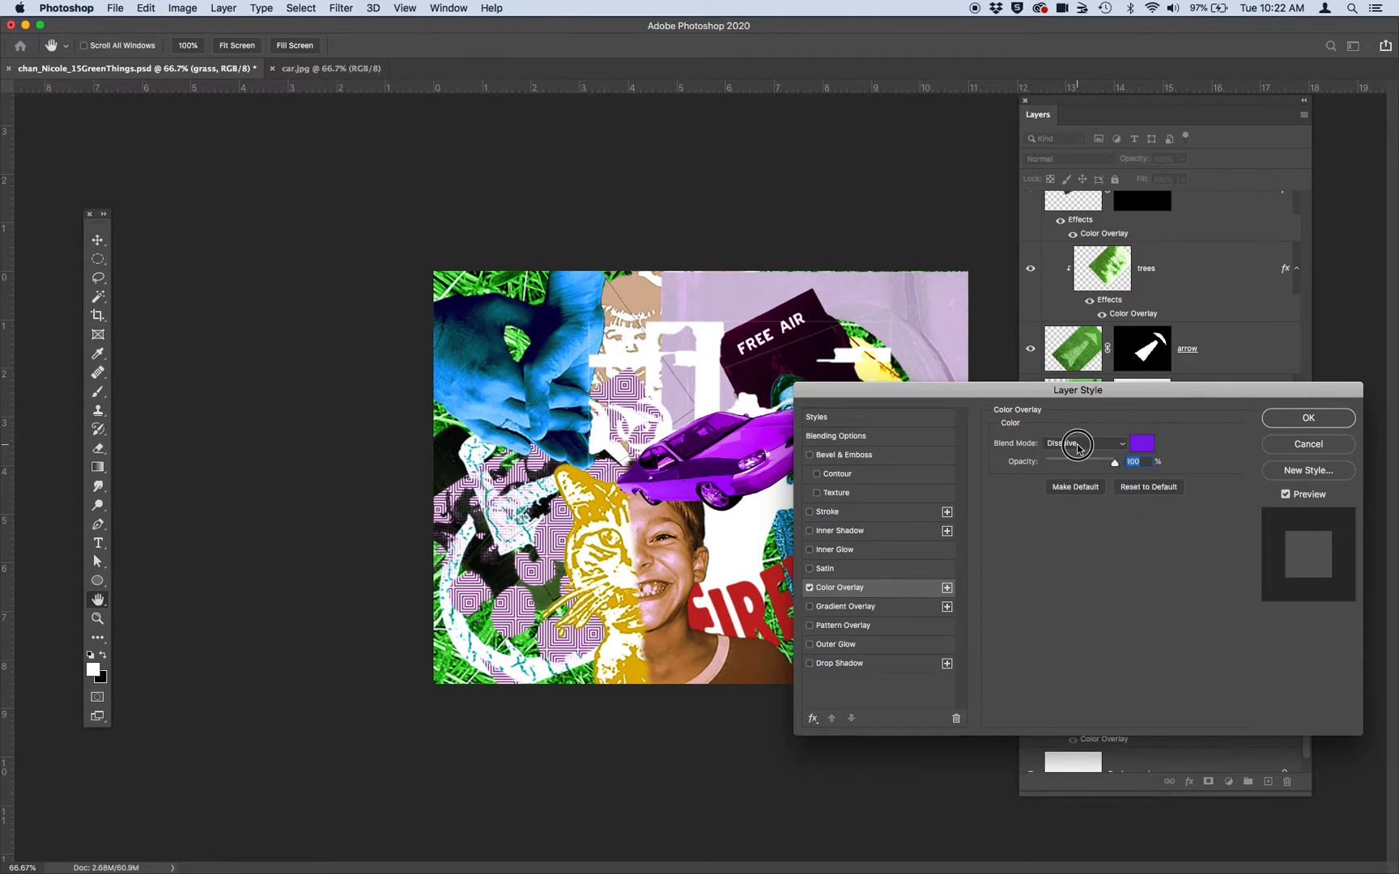
left_click(1077, 445)
left_click(1062, 431)
Apply the Color Overlay at full opacity and turn on the effect's visibility under the grass layer
mouse_move(1114, 463)
left_mouse_down()
mouse_move(1085, 464)
mouse_move(1138, 463)
left_mouse_up()
left_click(1316, 421)
scroll(1212, 560, "down", 1)
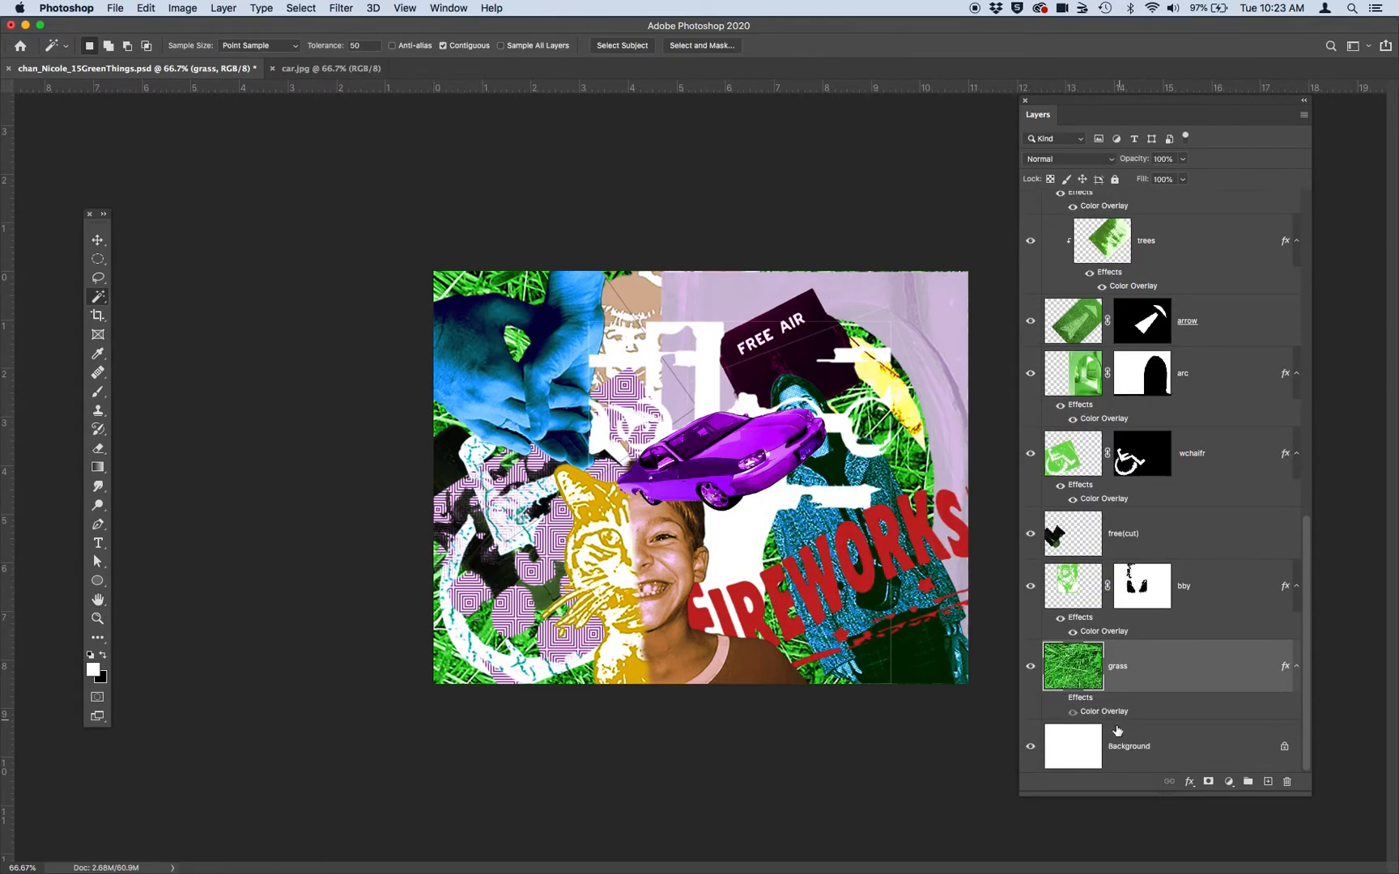
left_click(1073, 712)
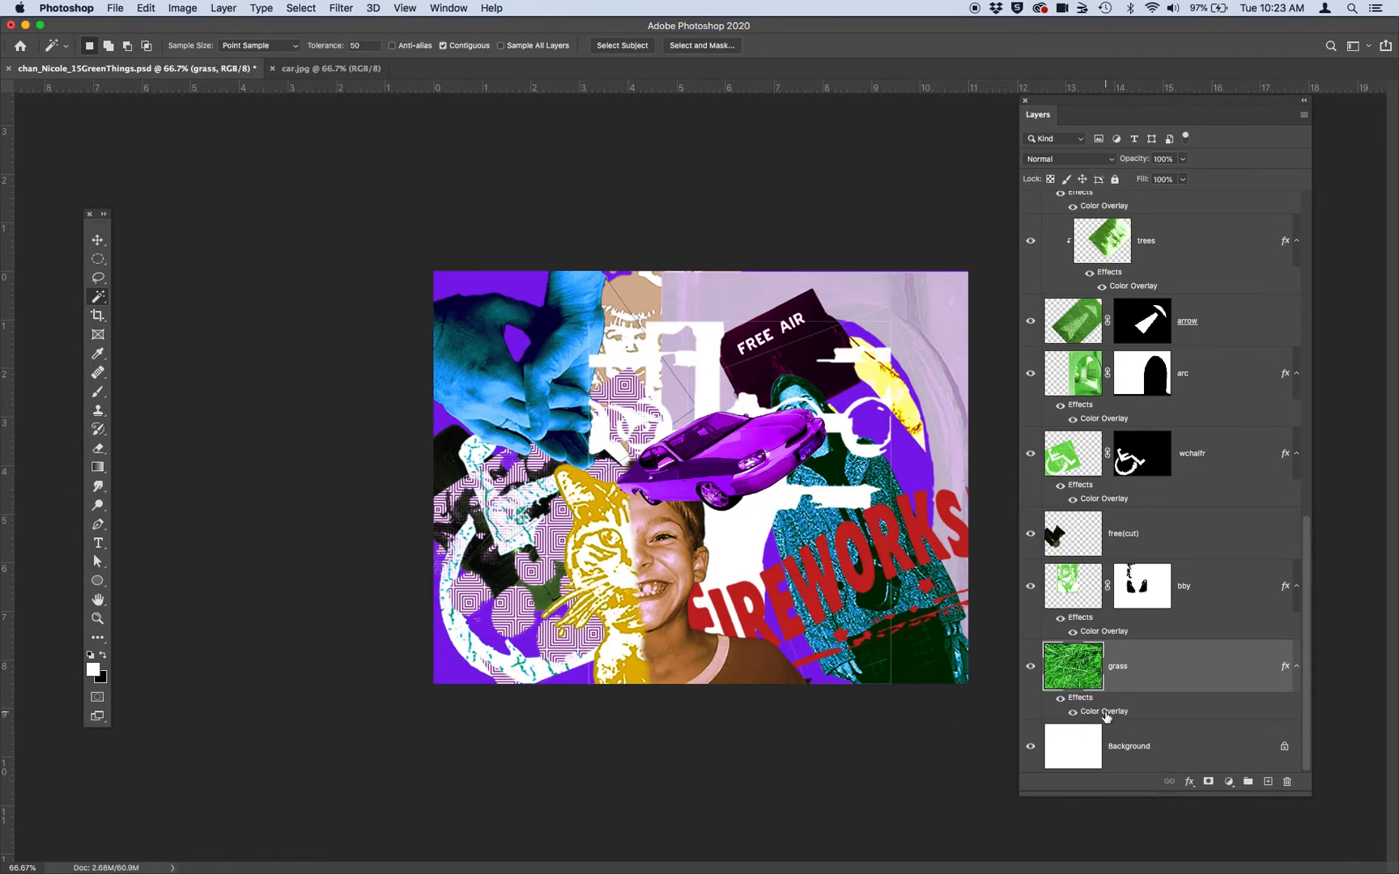
Reopen the grass layer's Color Overlay settings and lower the opacity to 30%
double_click(1105, 715)
left_click_drag(1114, 465, 1065, 467)
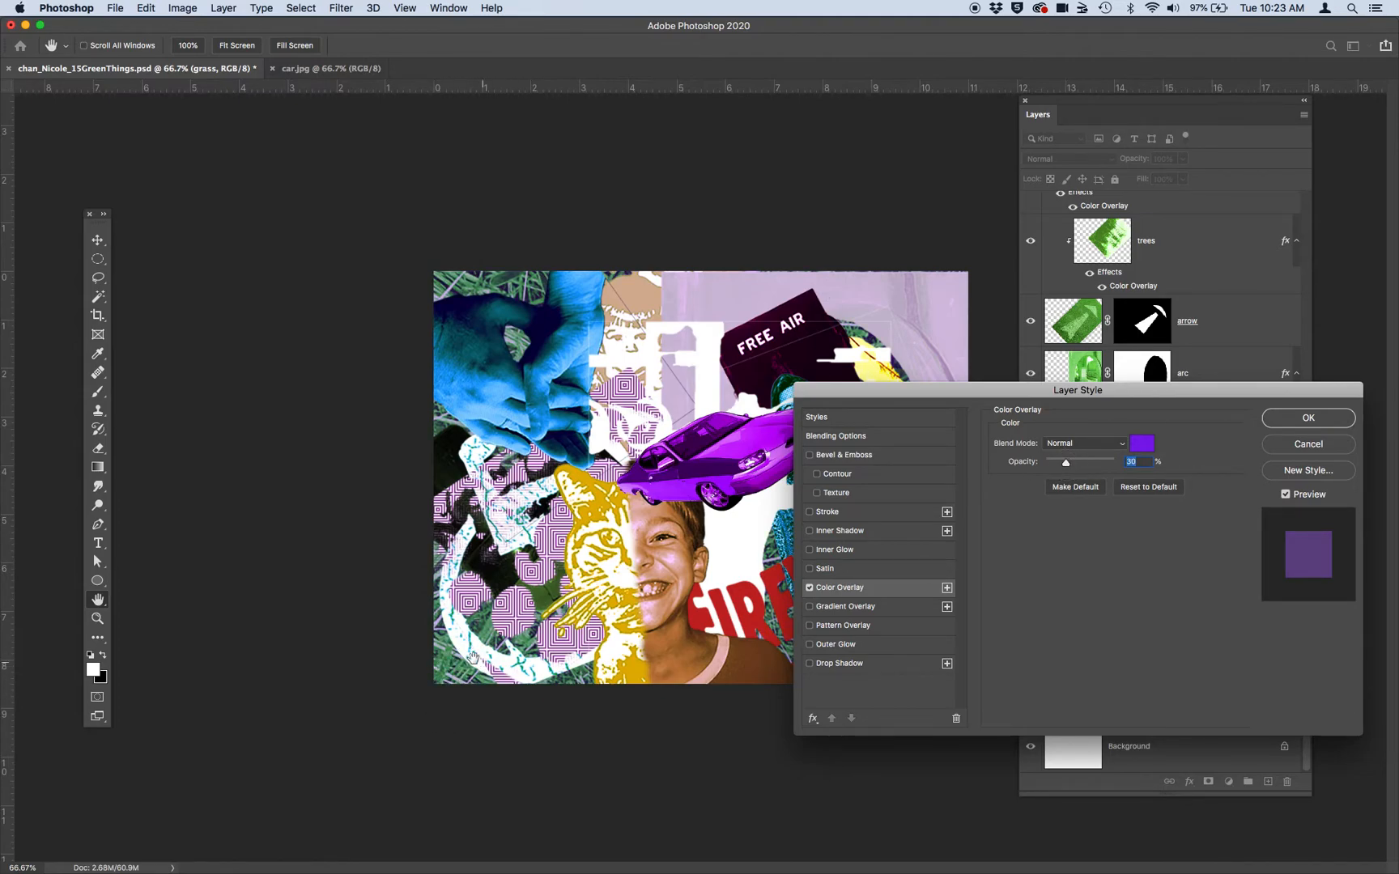
Try the Saturation blend mode for the grass layer's Color Overlay and switch back to Normal
left_click(1072, 445)
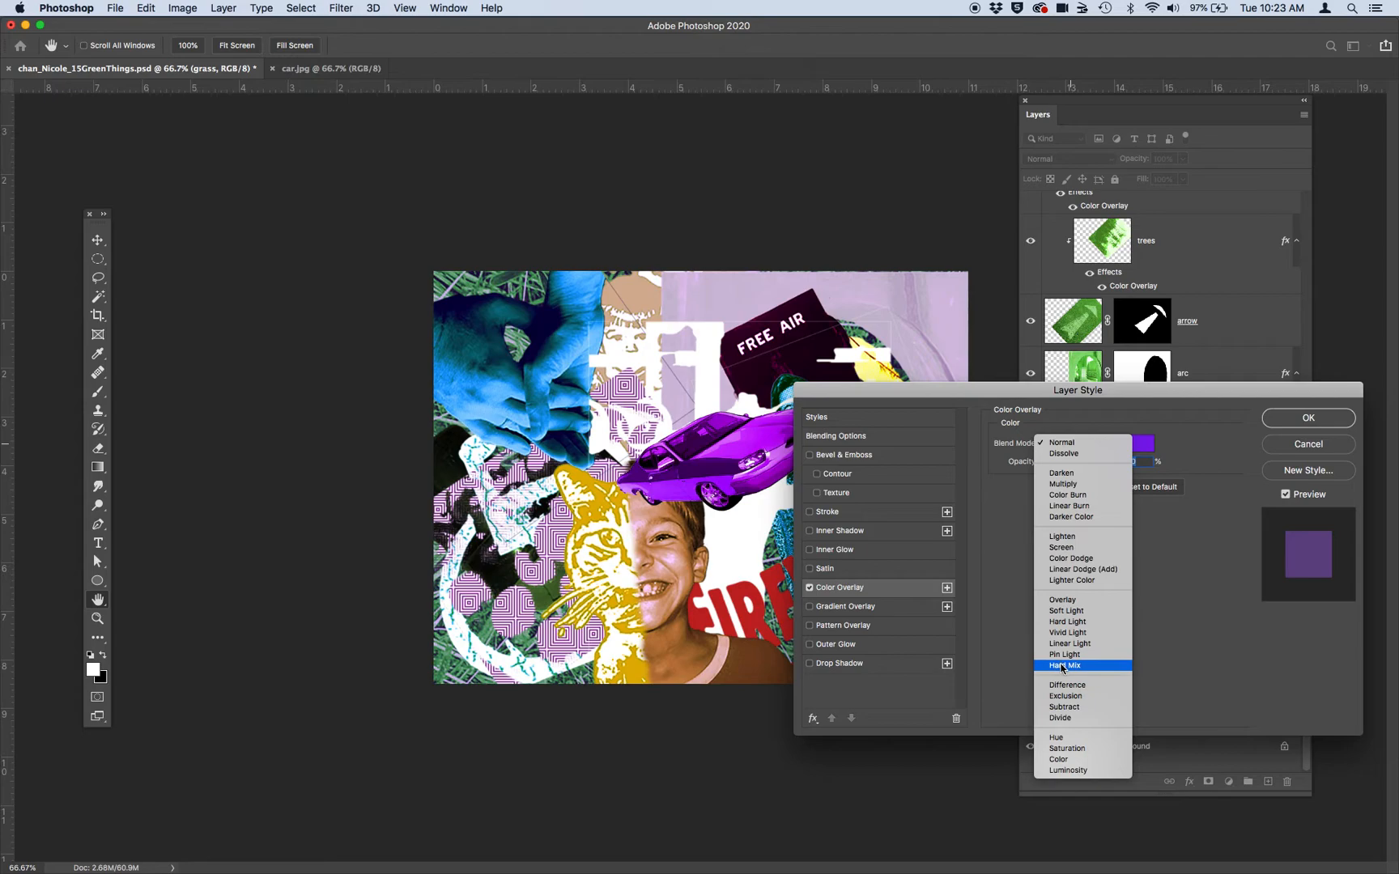
left_click(1069, 749)
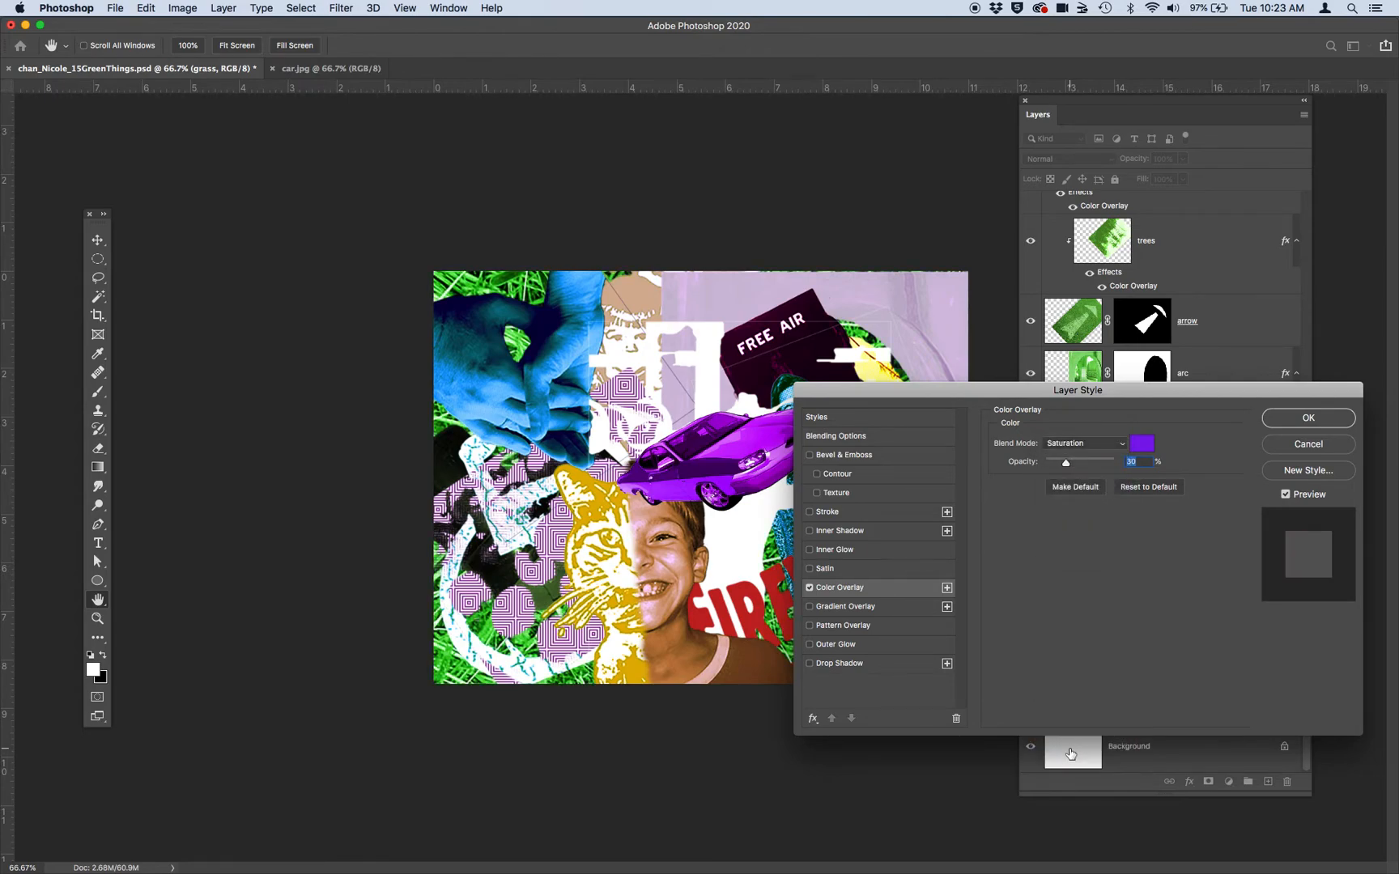
left_click(1073, 444)
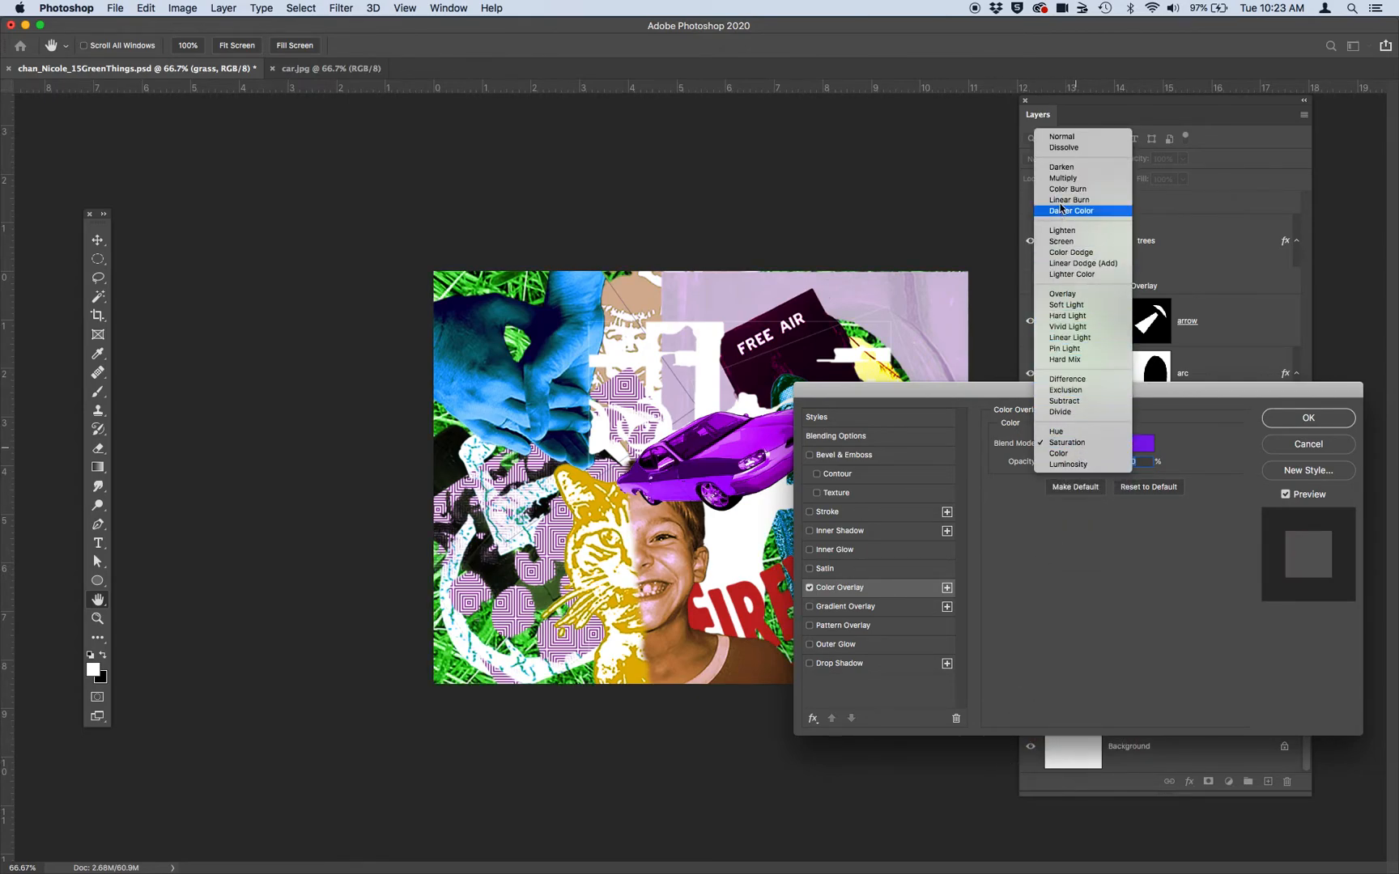
left_click(1073, 139)
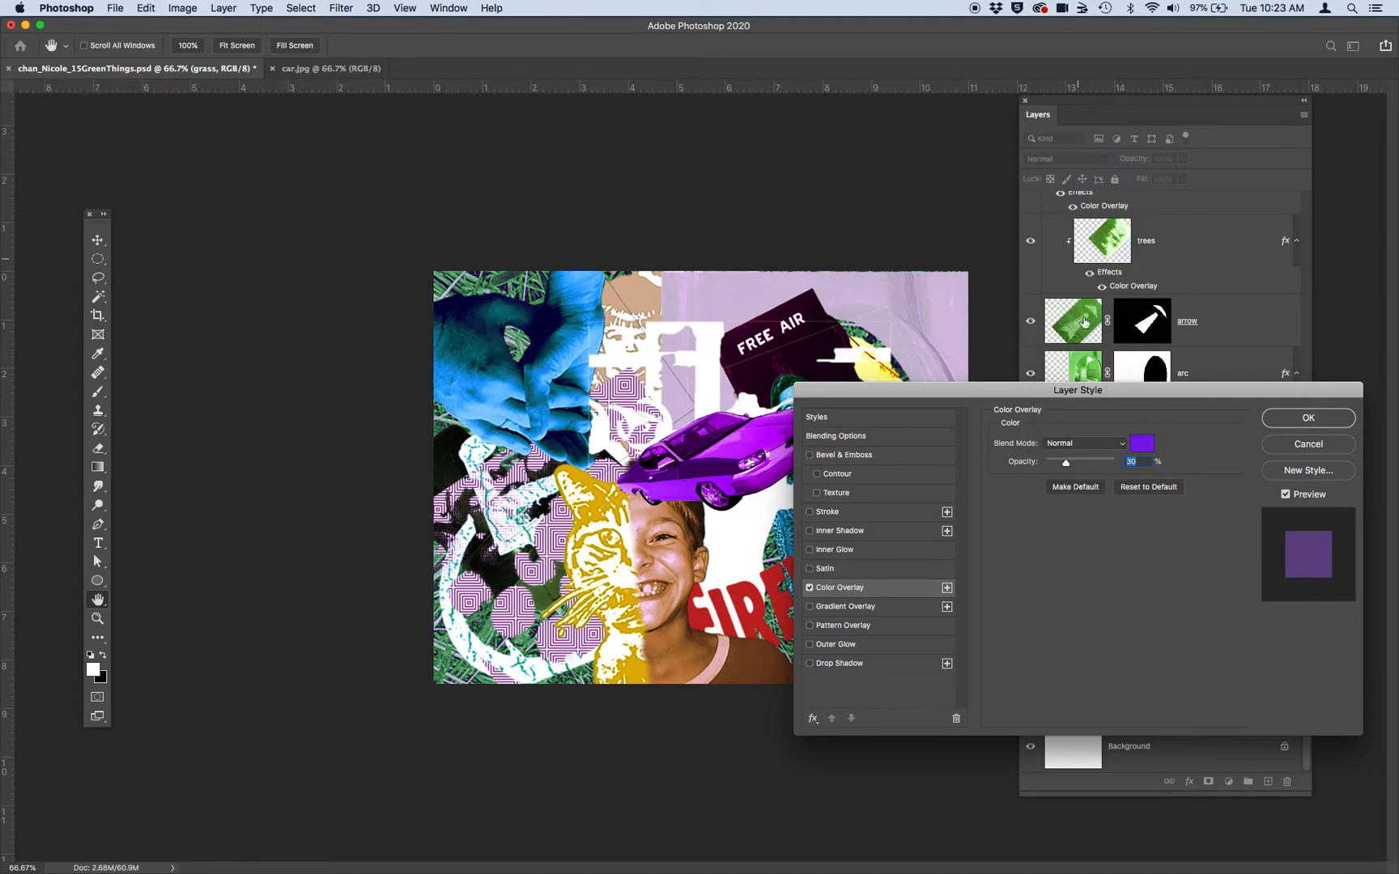
Raise the grass layer's Color Overlay to a medium opacity, apply it, and toggle the layer's effects to compare
left_click_drag(1067, 468, 1089, 467)
left_click(1308, 419)
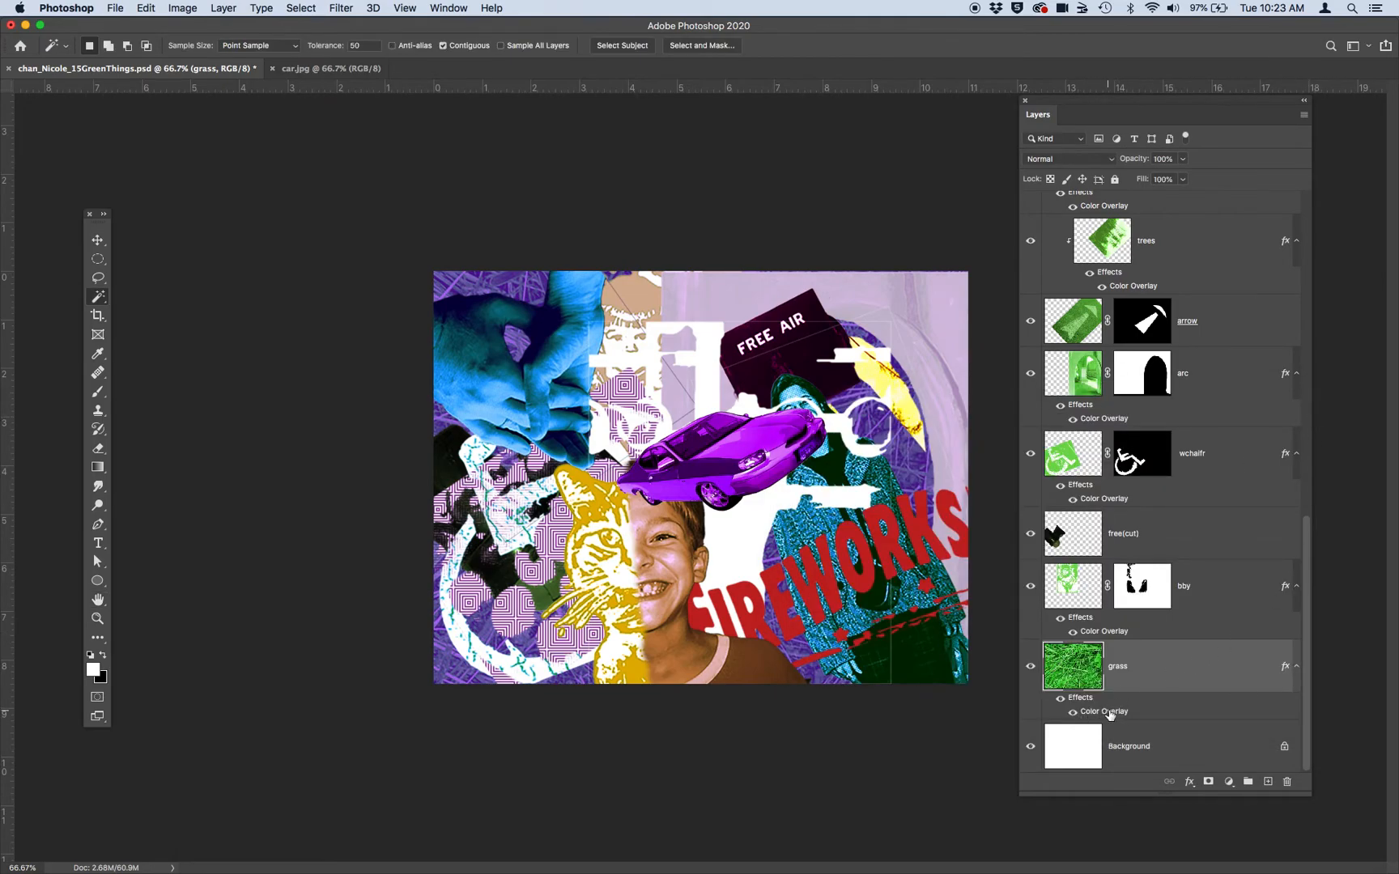
left_click(1061, 700)
left_click(1060, 699)
left_click(1061, 699)
left_click(1061, 700)
Add a Pattern Overlay to the grass layer using the black-dots-on-white pattern at 33% opacity and apply it
left_click(1189, 782)
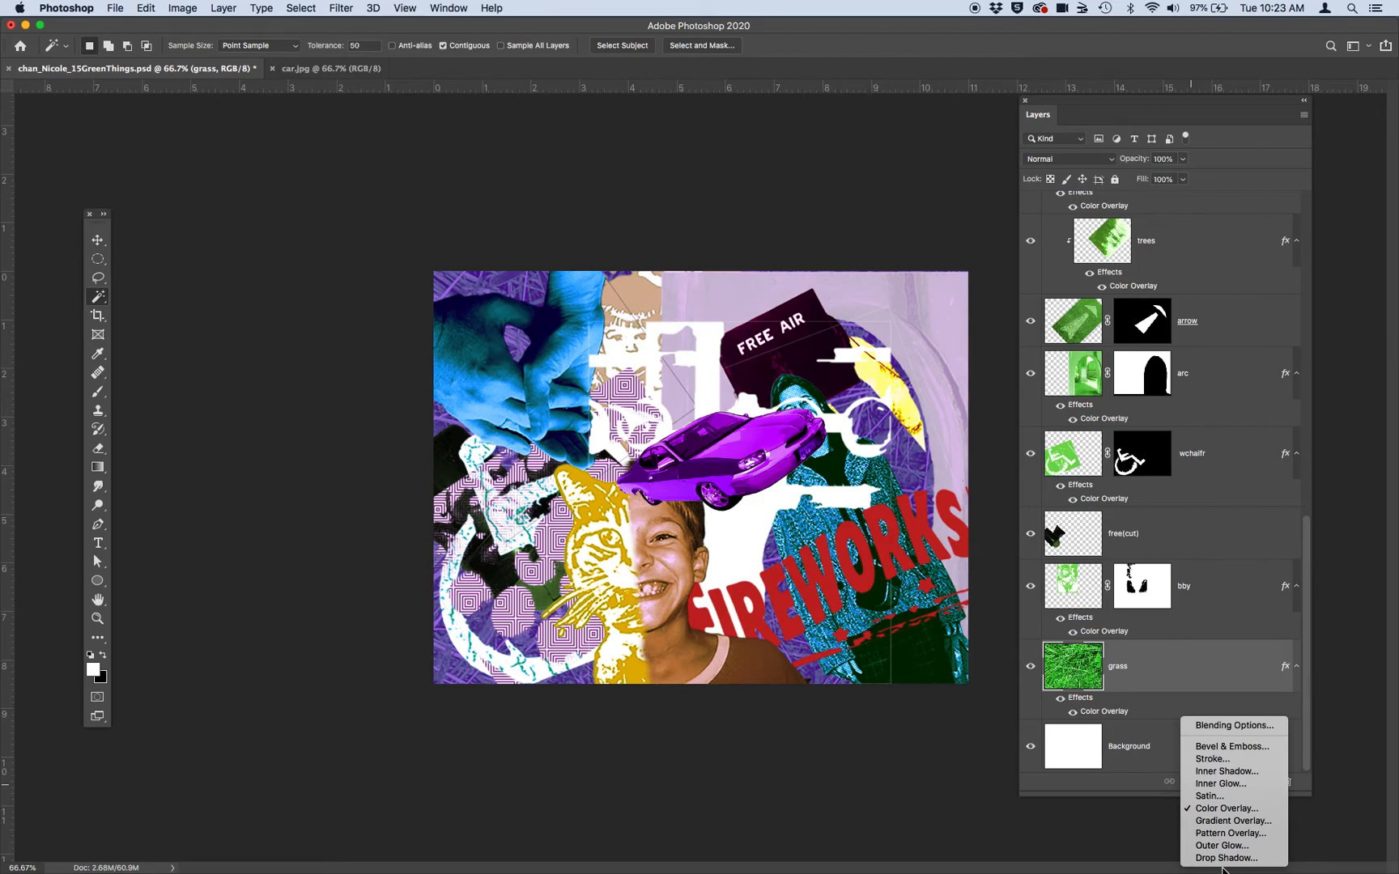
left_click(1218, 834)
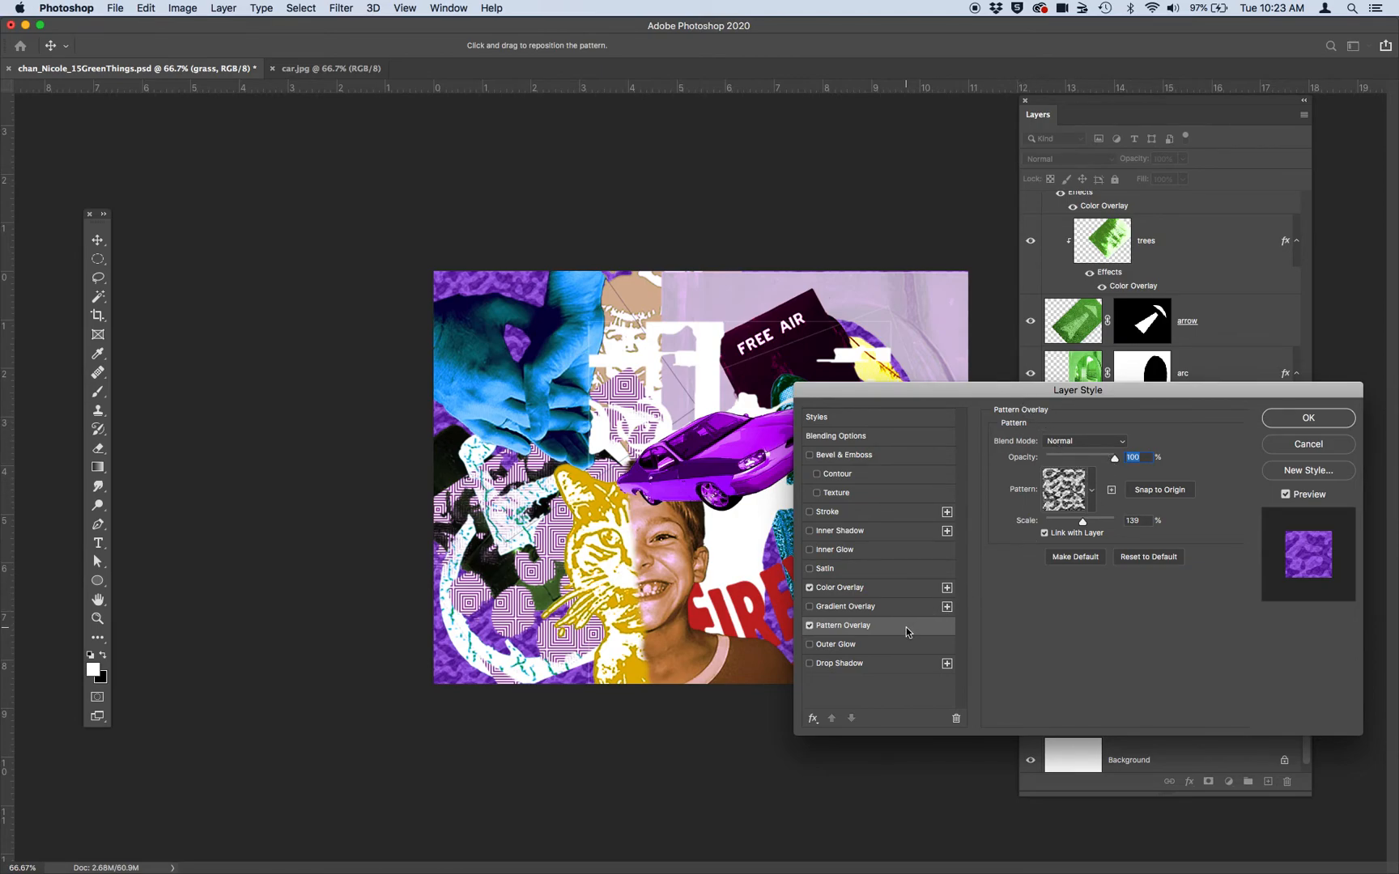
left_click(1092, 488)
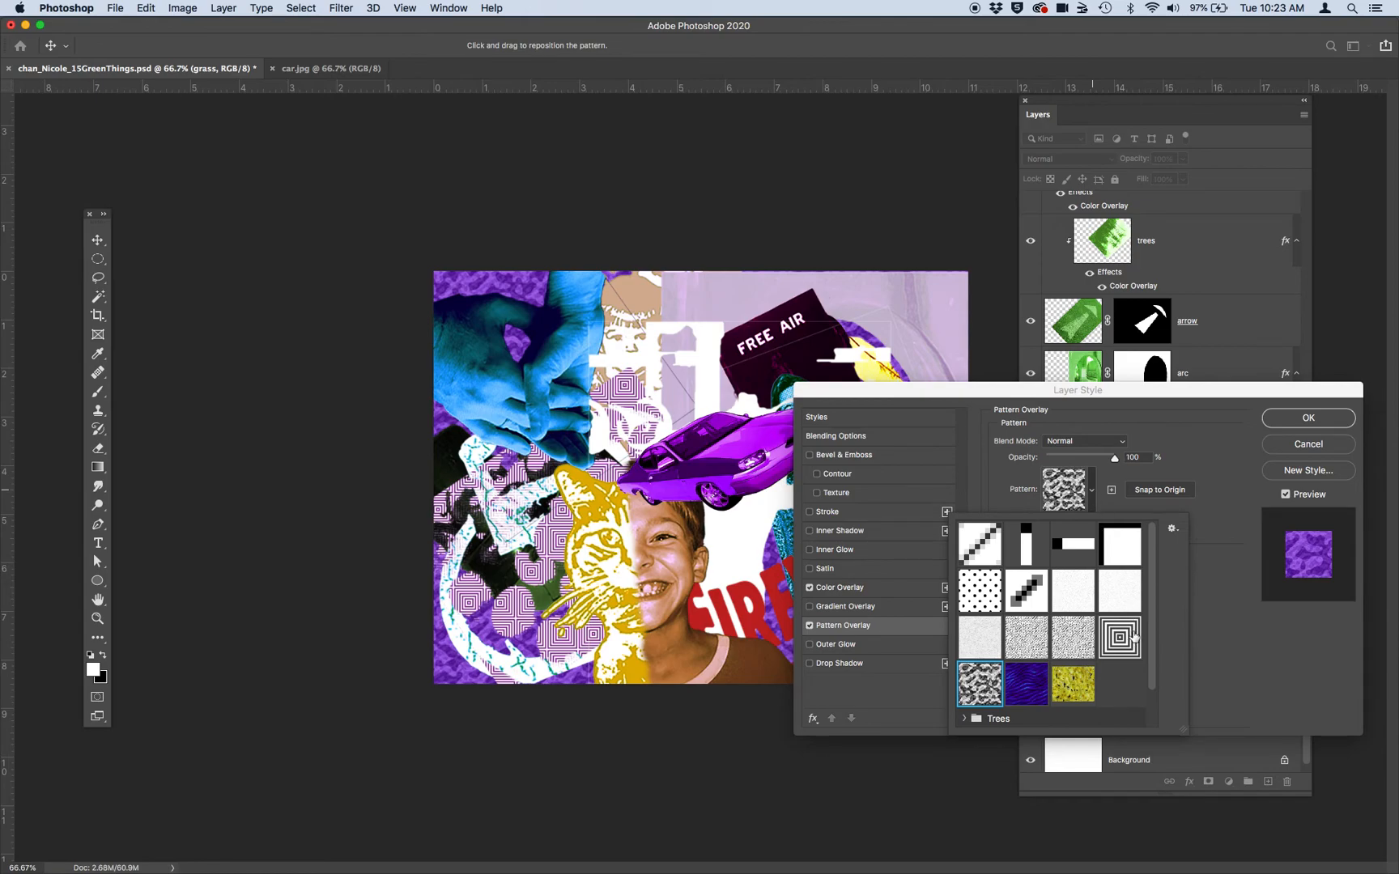
left_click(986, 598)
left_click_drag(1115, 462, 1068, 465)
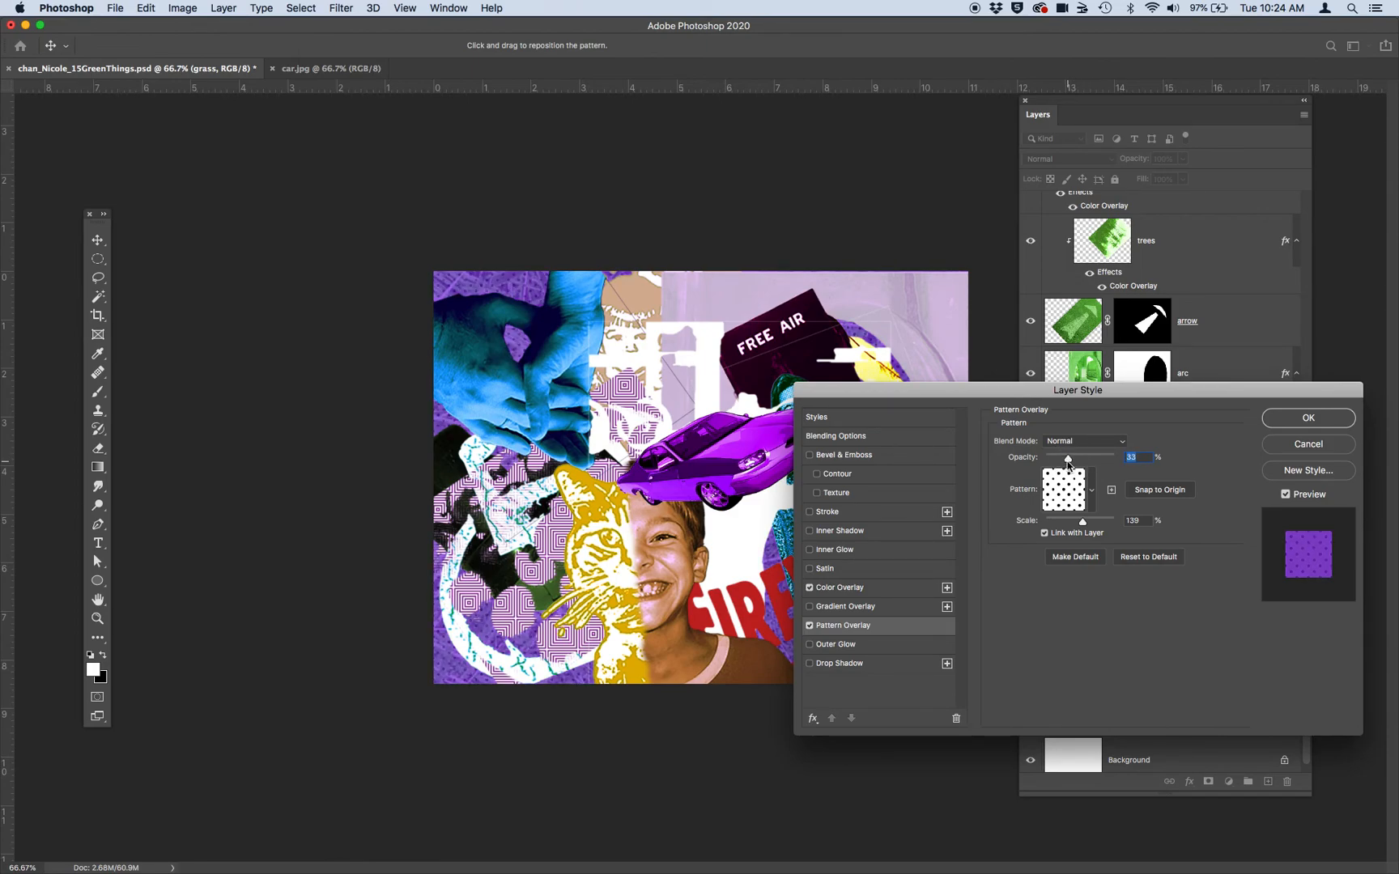
left_click(1309, 418)
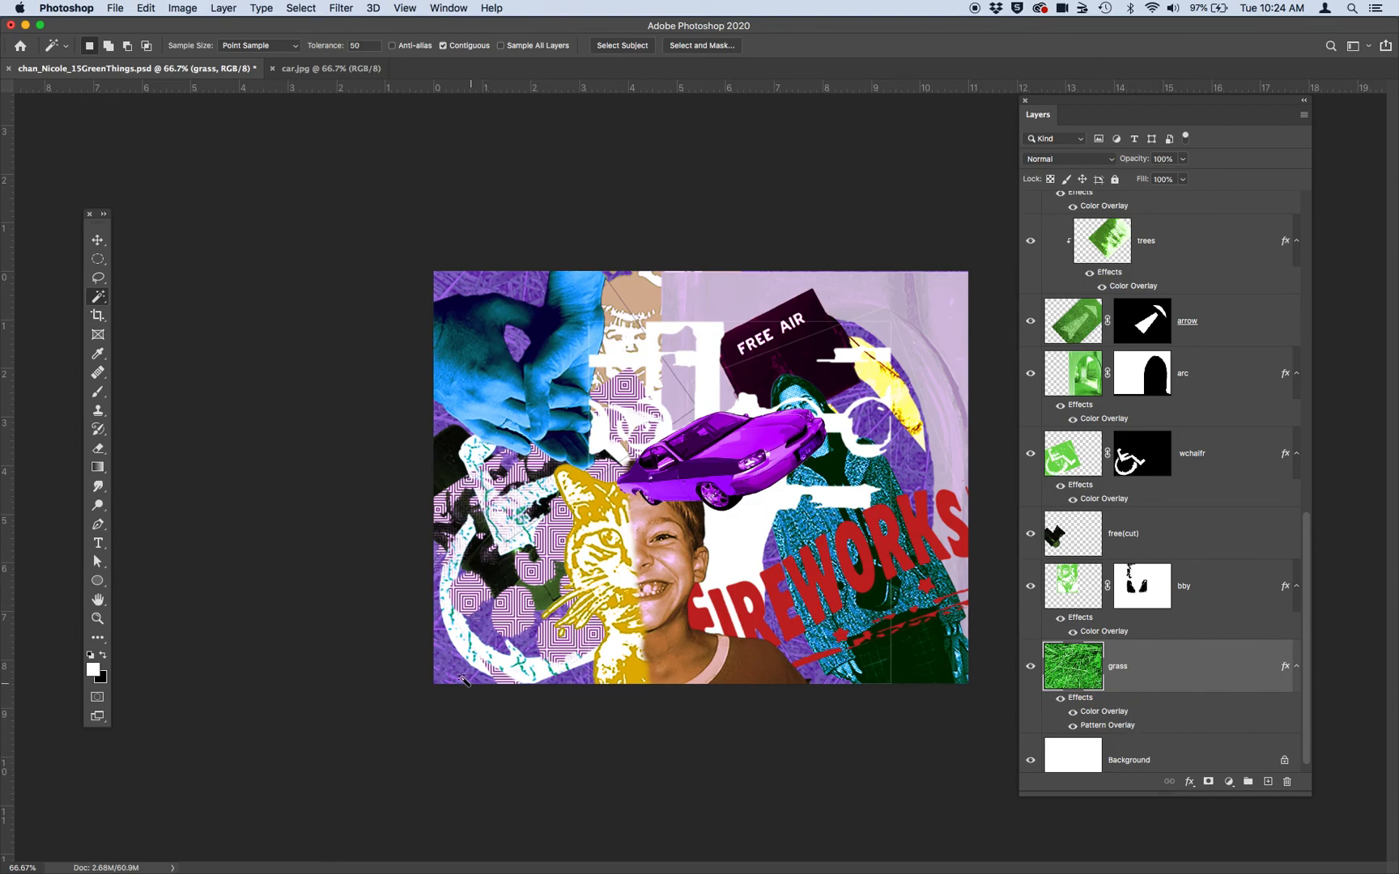
Check the collage's width, height and resolution in the Image Size settings, leaving the values as they are
scroll(1234, 594, "up", 10)
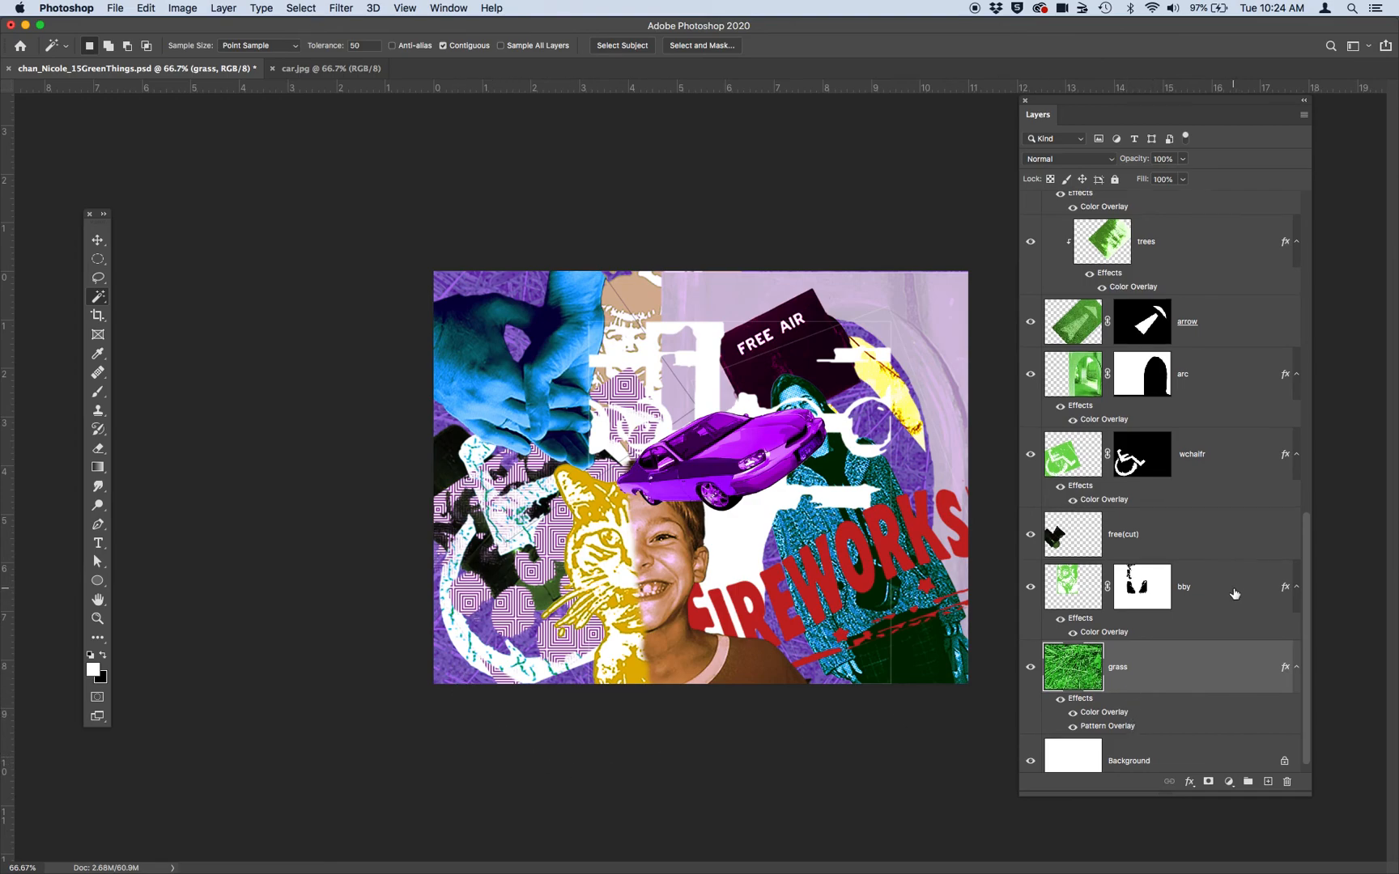
scroll(1234, 594, "up", 5)
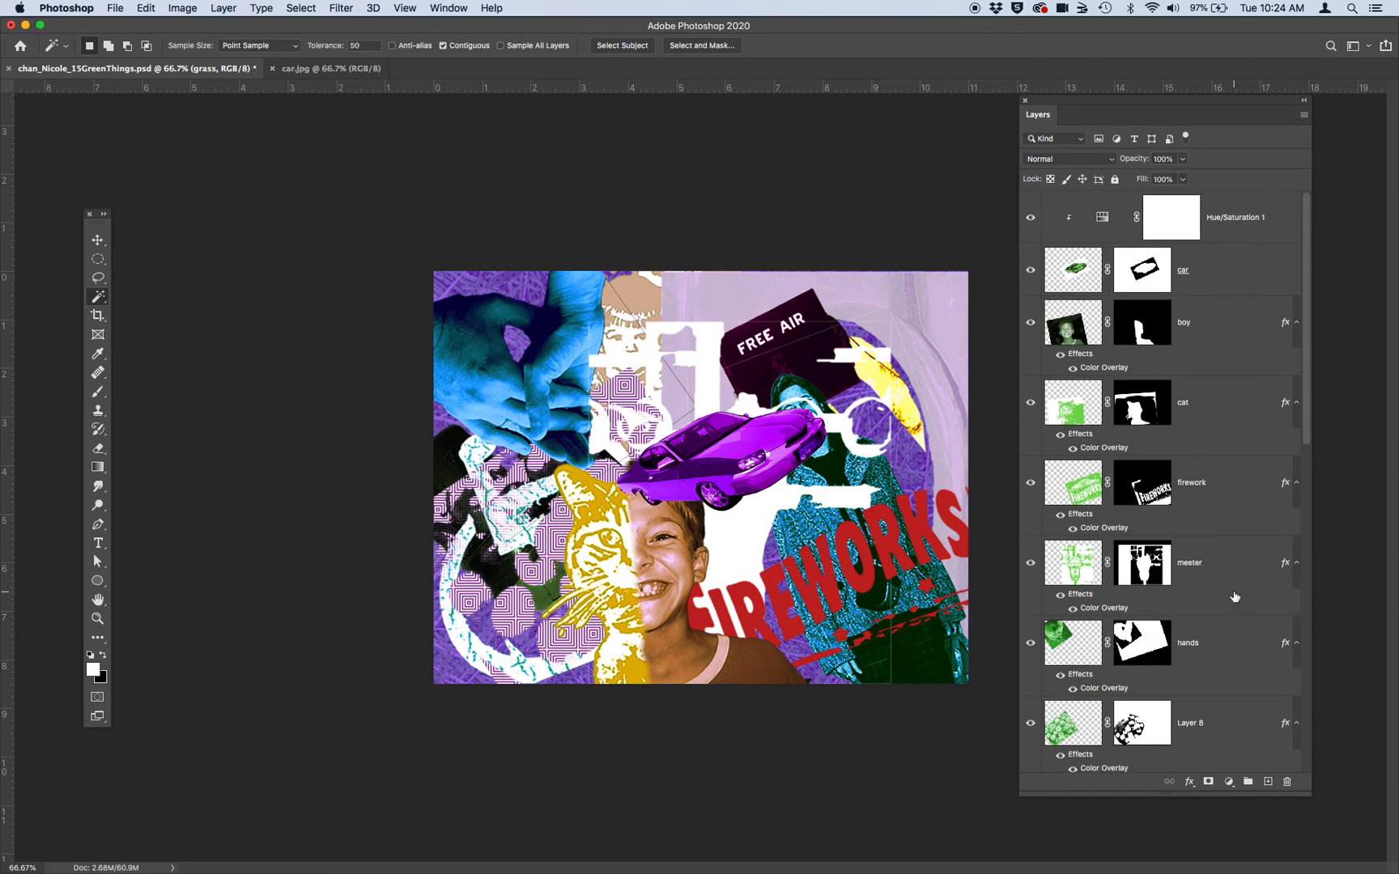
left_click(182, 10)
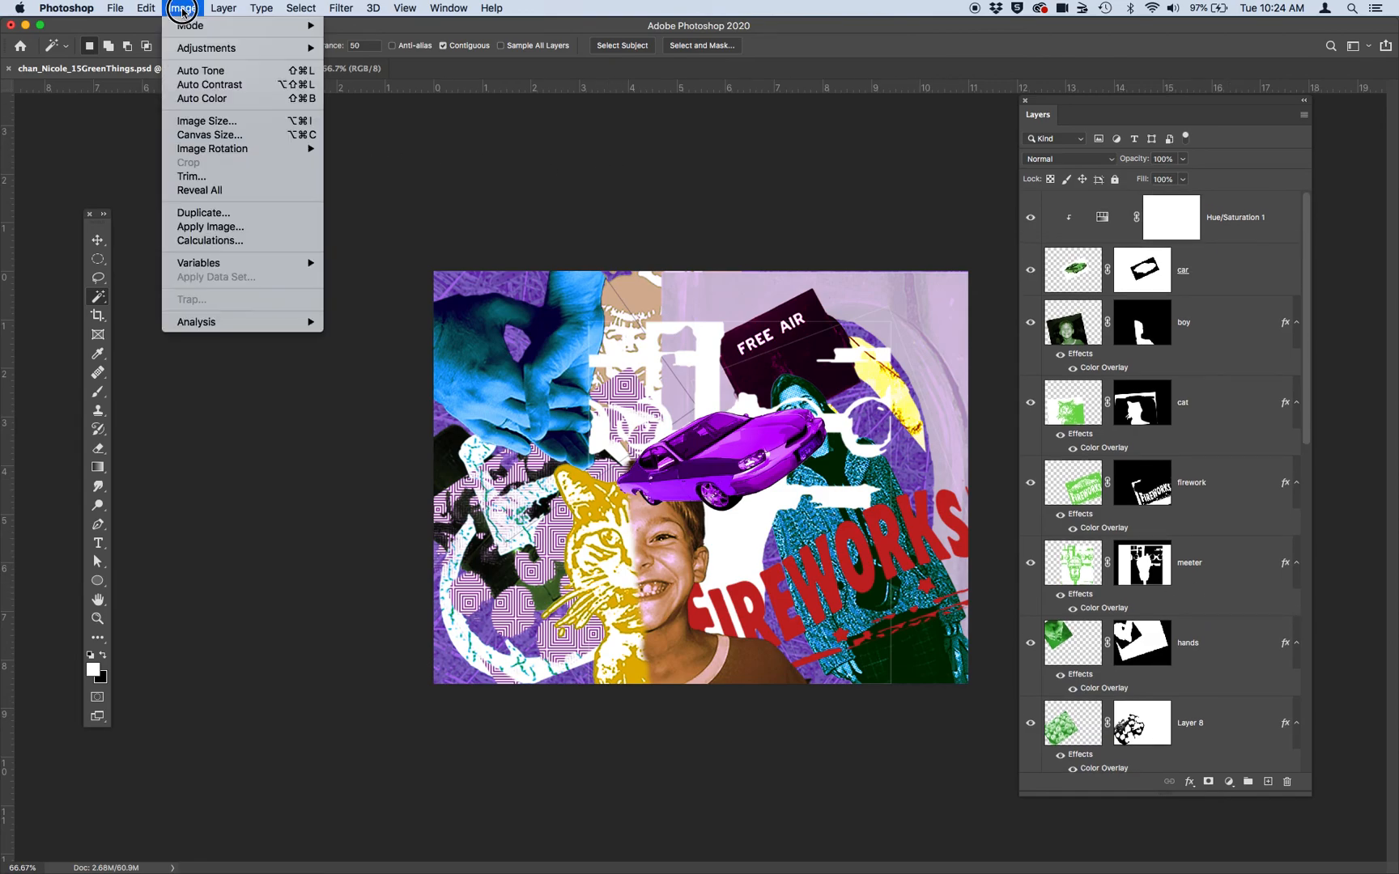
left_click(203, 121)
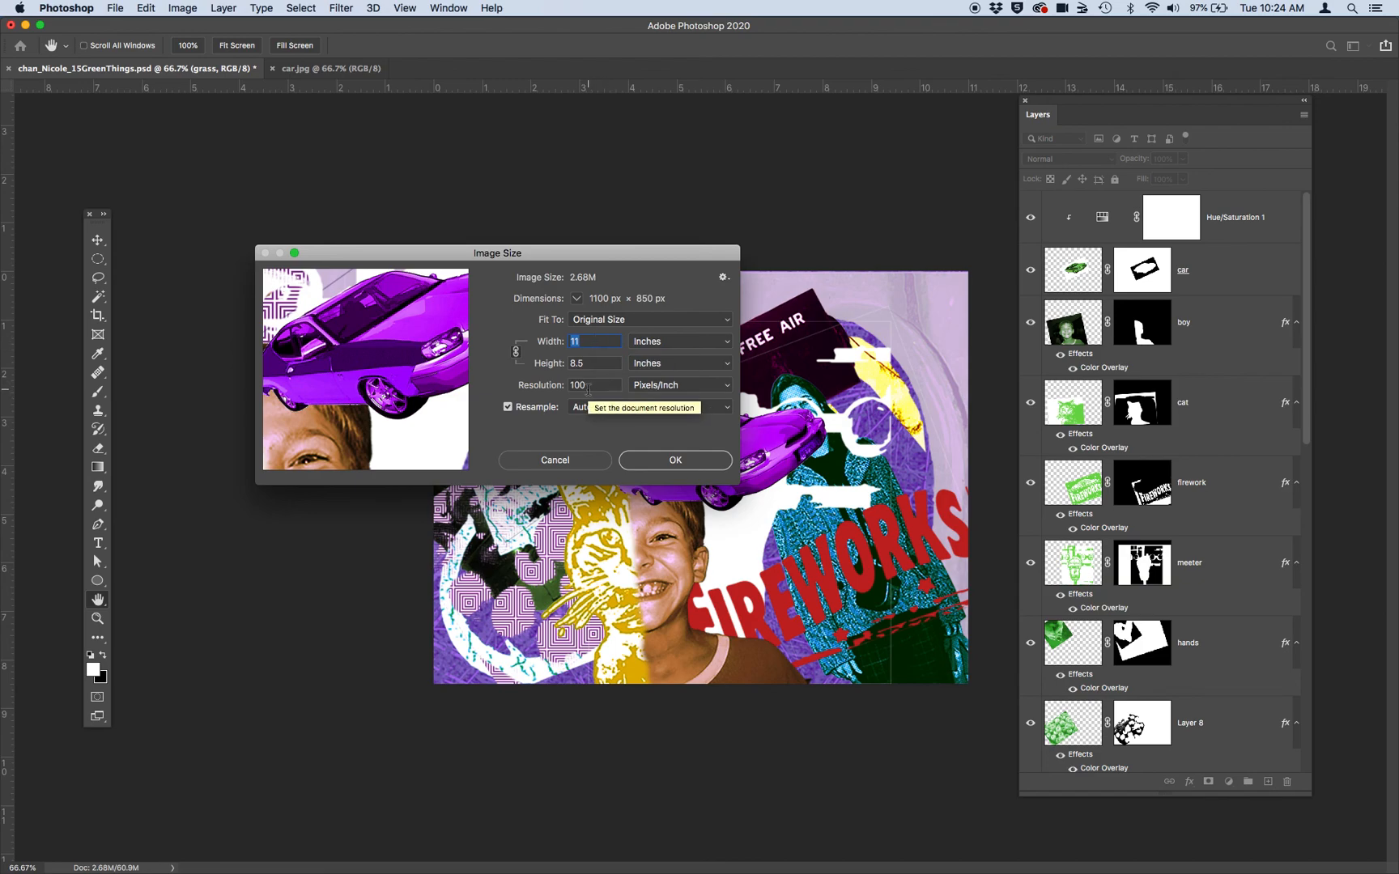
left_click(662, 468)
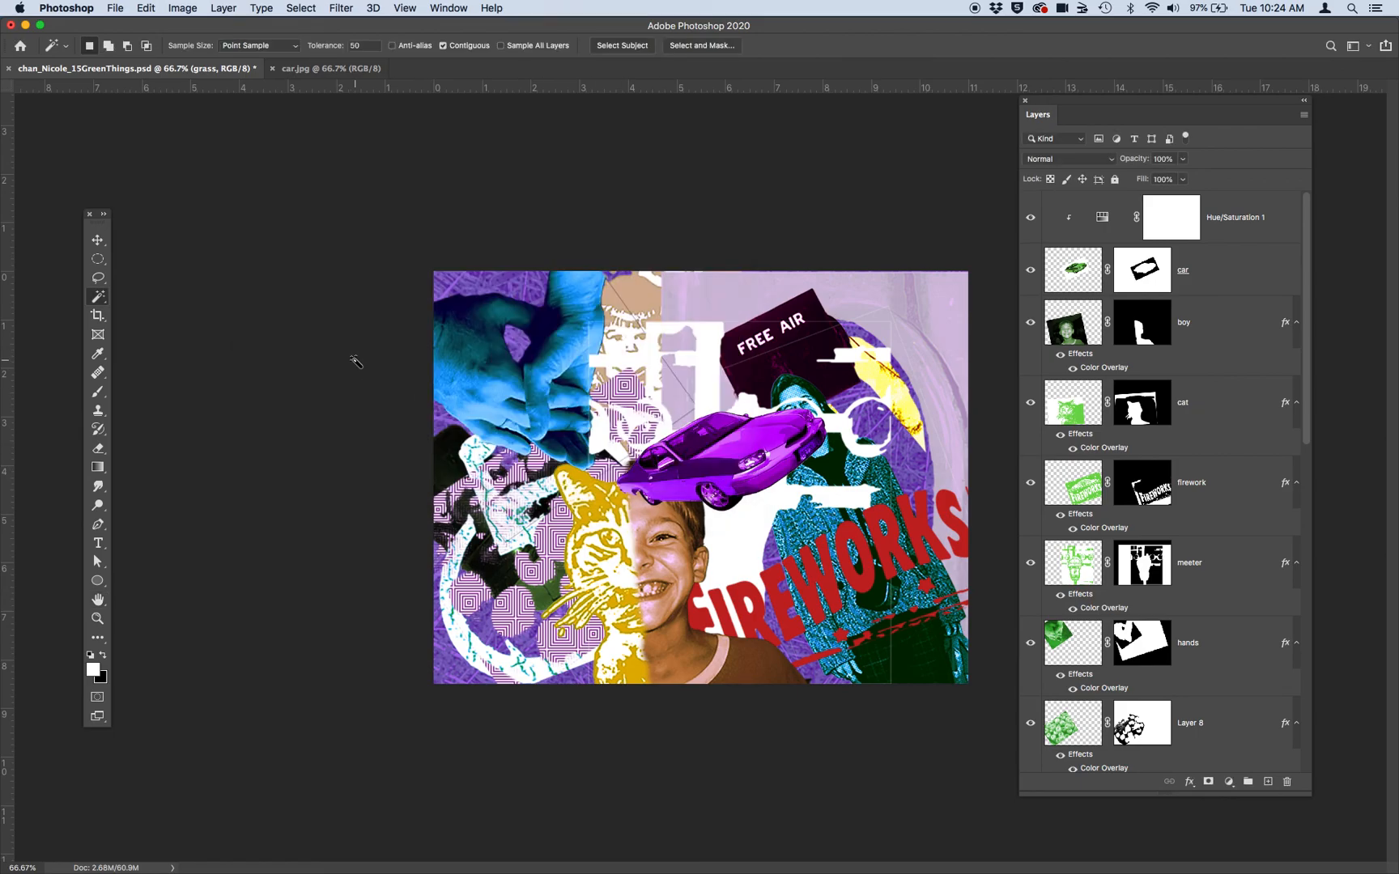